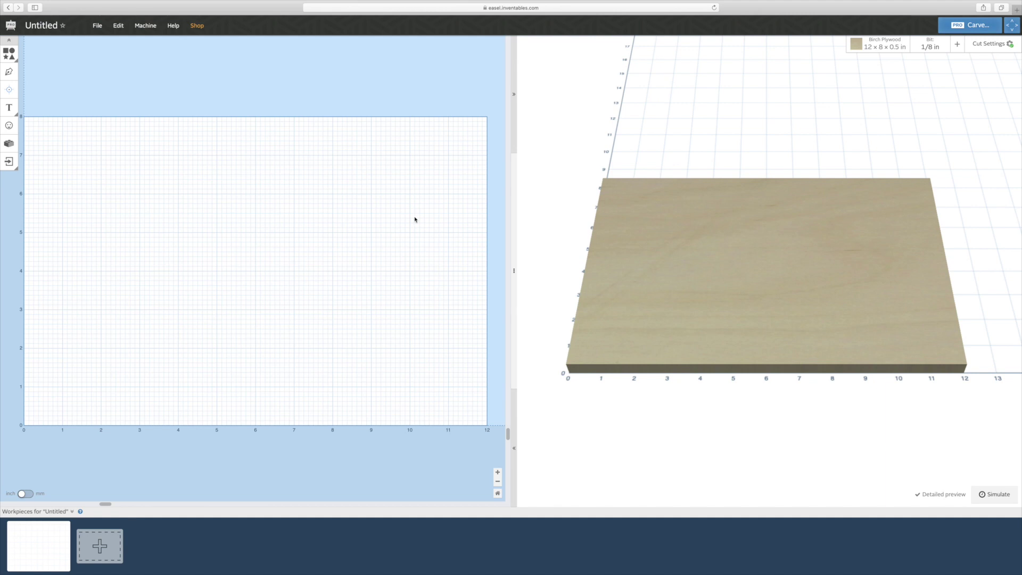
Set the birch plywood material's dimensions to 30 in wide, 30 in long and 0.75 in thick.
left_click(892, 54)
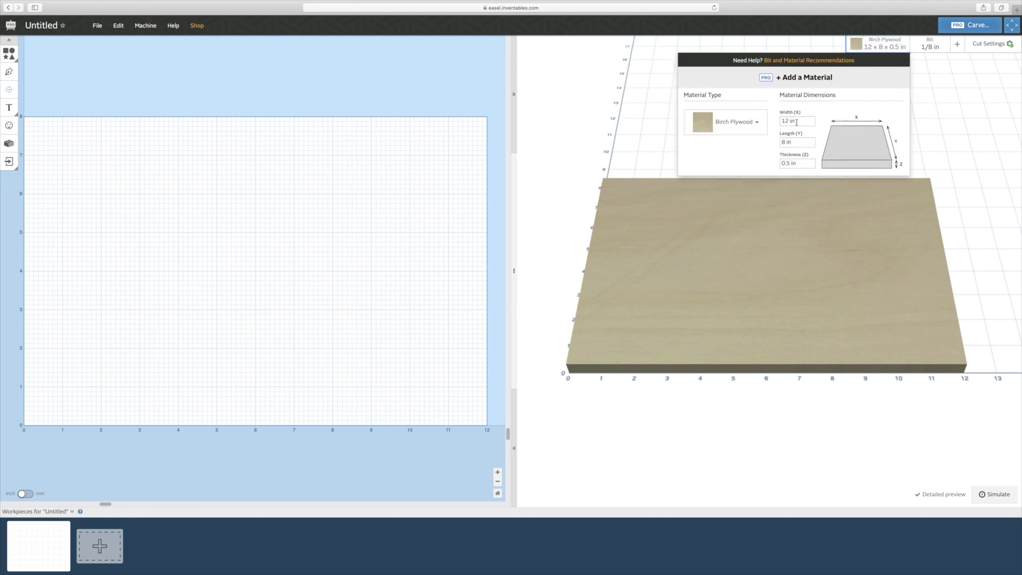
double_click(797, 122)
type("30")
key("Tab")
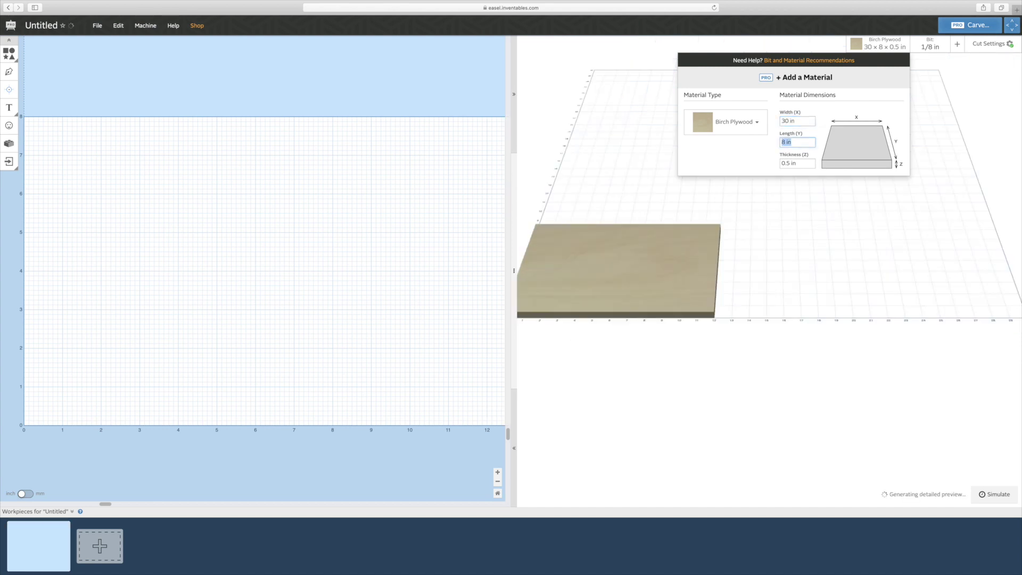
type("30")
key("Tab")
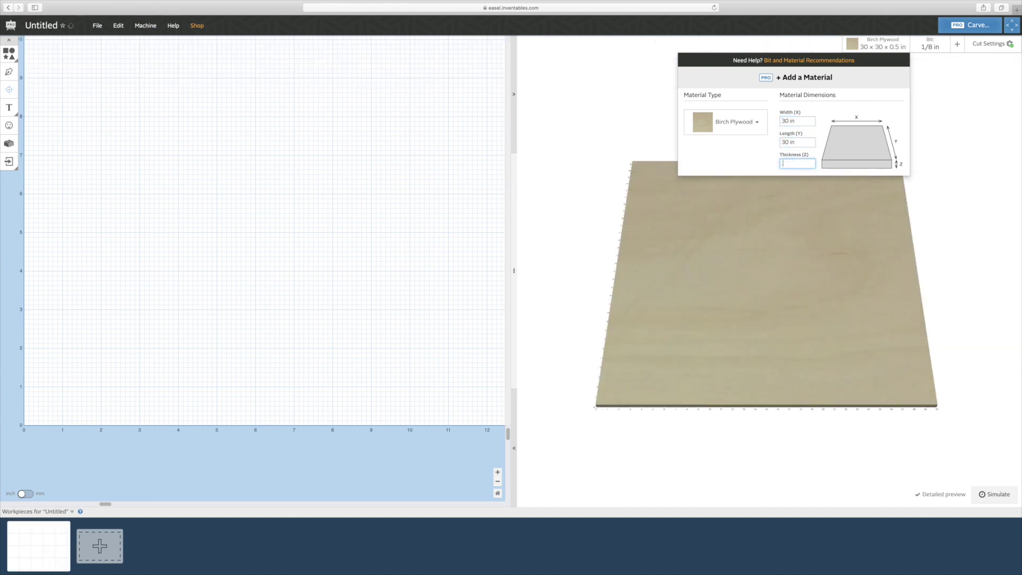
key("Return")
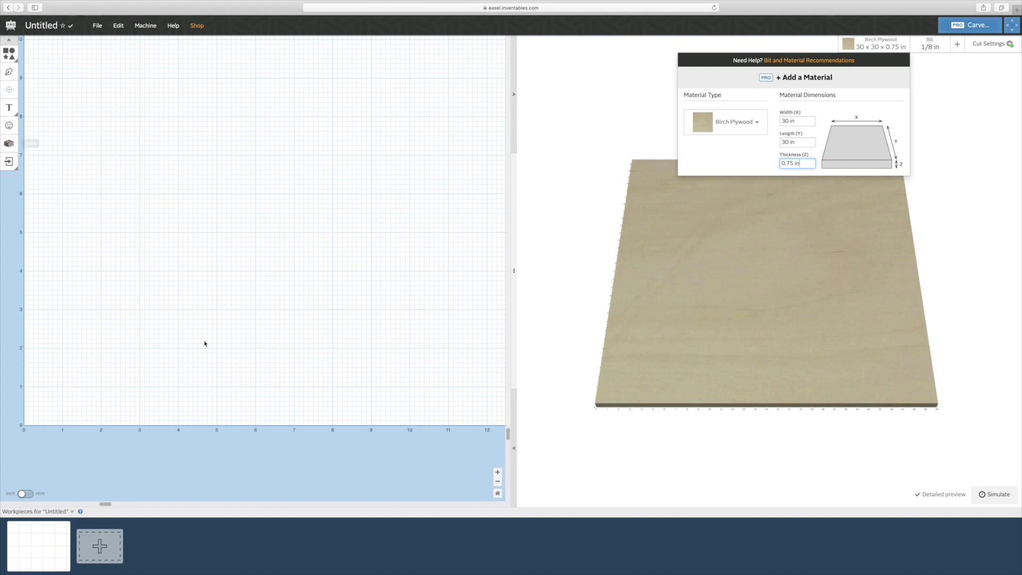
Fit the whole sheet in view, open the Box Maker Classic app and set width 16, height 14 and depth 12.
left_click(497, 482)
scroll(342, 284, "right", 5)
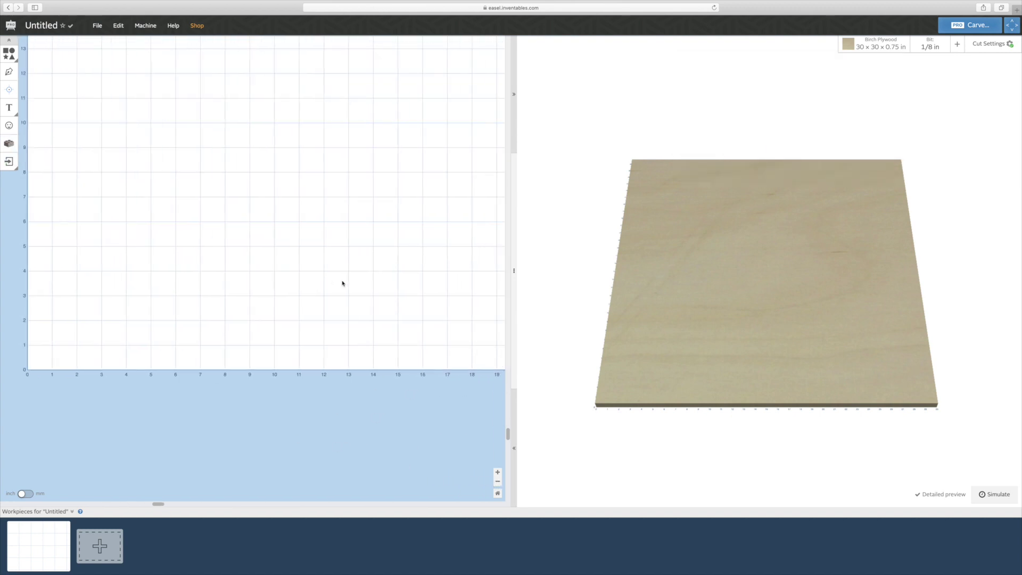
left_click(497, 493)
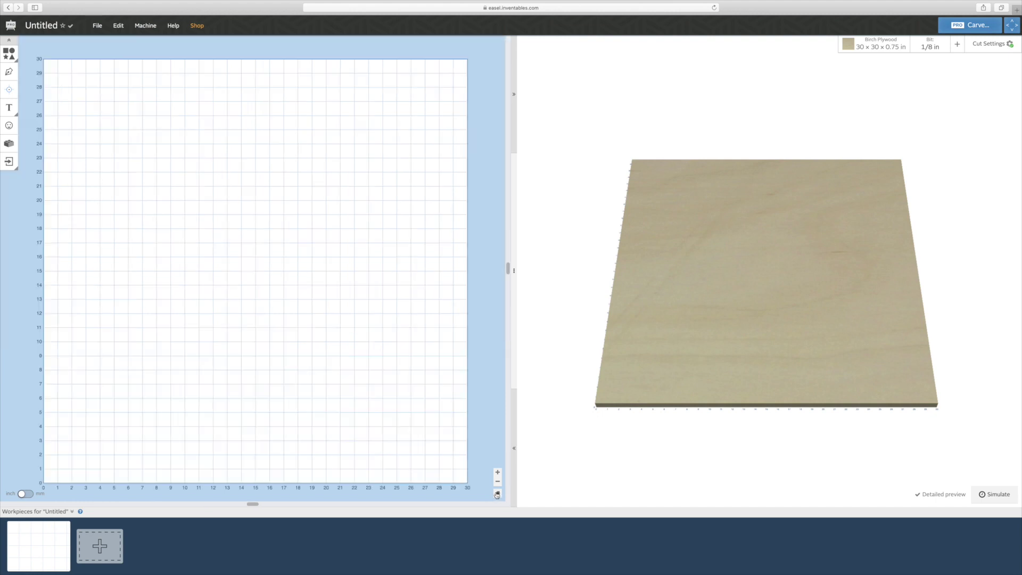
left_click(11, 147)
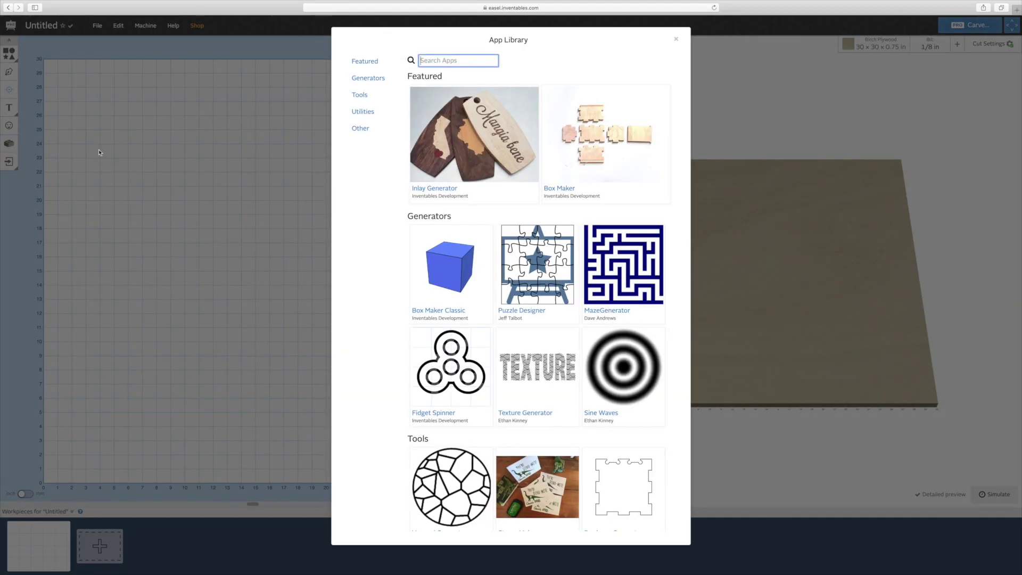
left_click(449, 270)
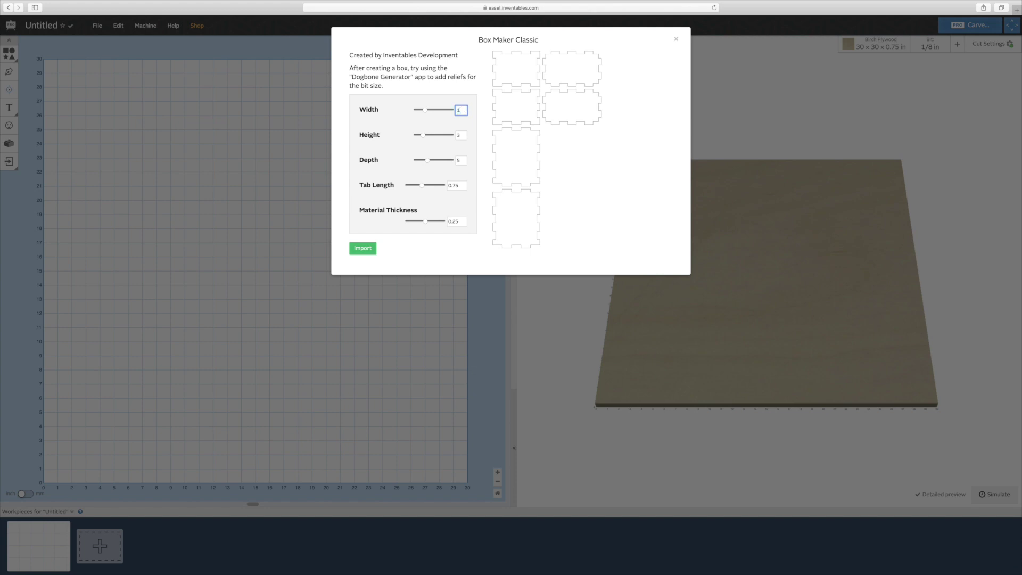
type("6")
key("Tab")
type("14")
key("Tab")
type("1")
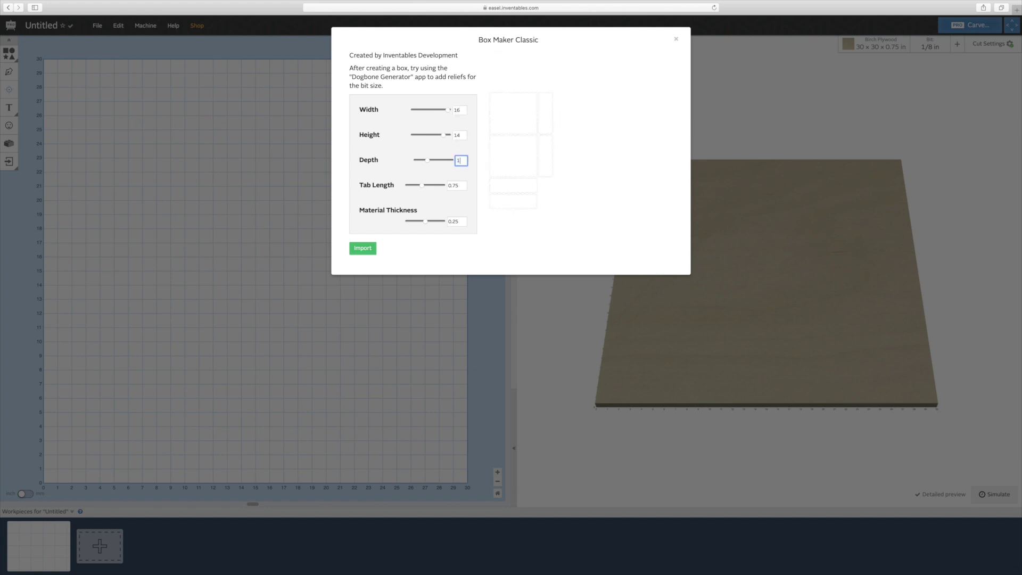
Set the box's material thickness to 0.75 and import the design at its original size.
key("Tab")
key("Tab")
type("0.75")
left_click(368, 253)
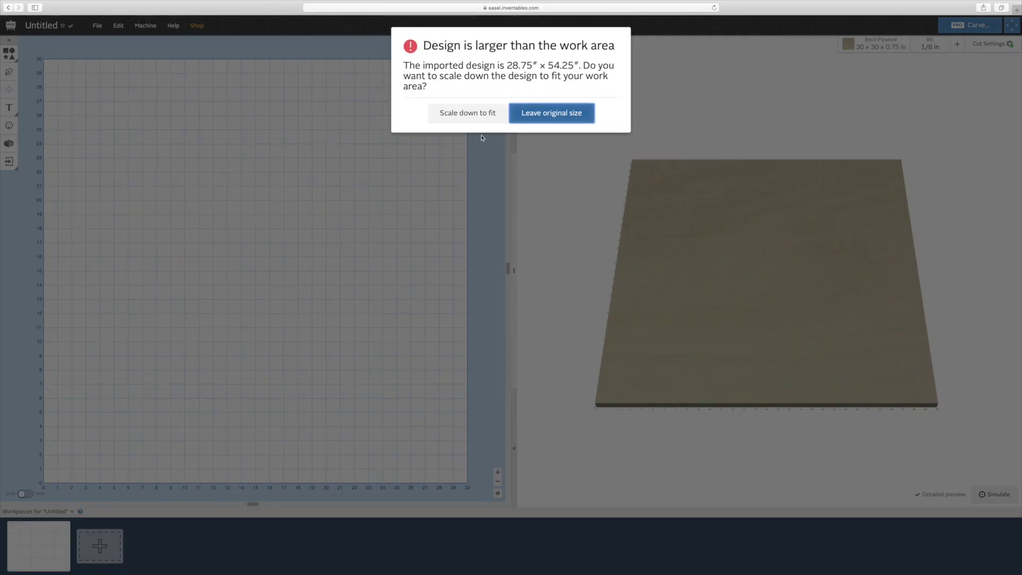
left_click(555, 113)
Move the lower end panel to the sheet's lower-right area and shift one 16×14 and one 16×12 panel off the sheet.
left_click(498, 481)
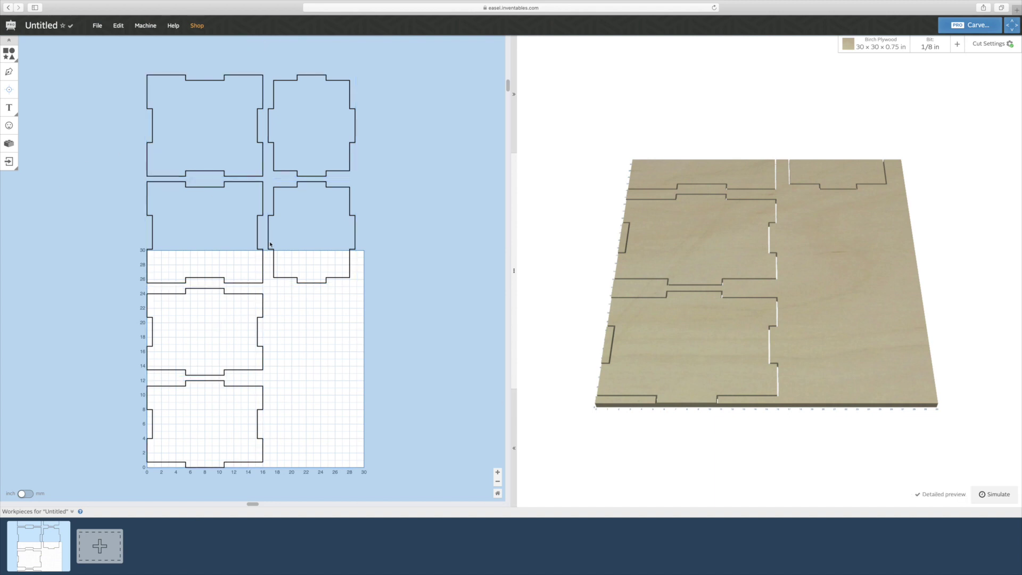
left_click(311, 282)
left_click_drag(319, 286, 321, 465)
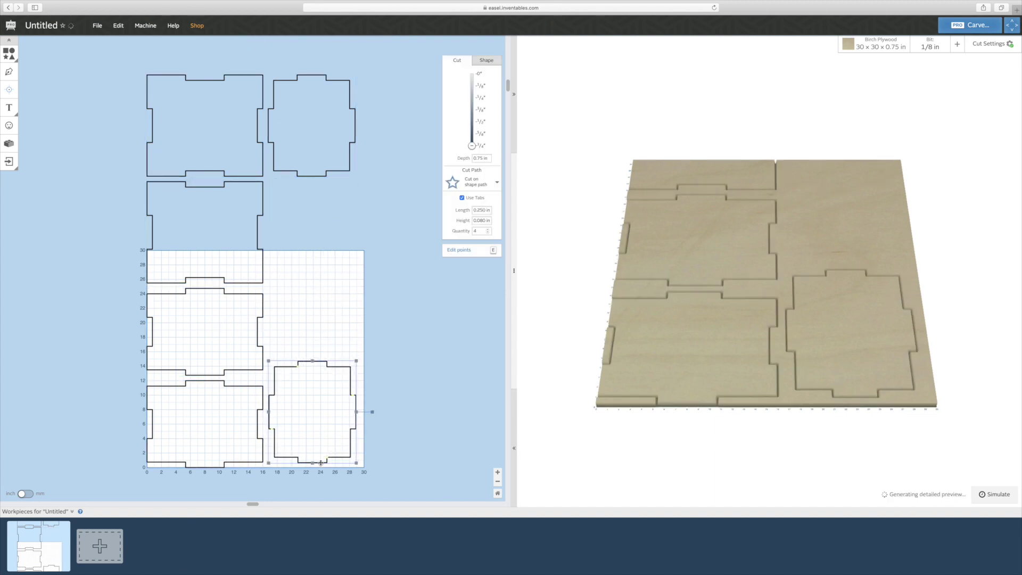
left_click(279, 229)
left_click_drag(255, 228, 481, 331)
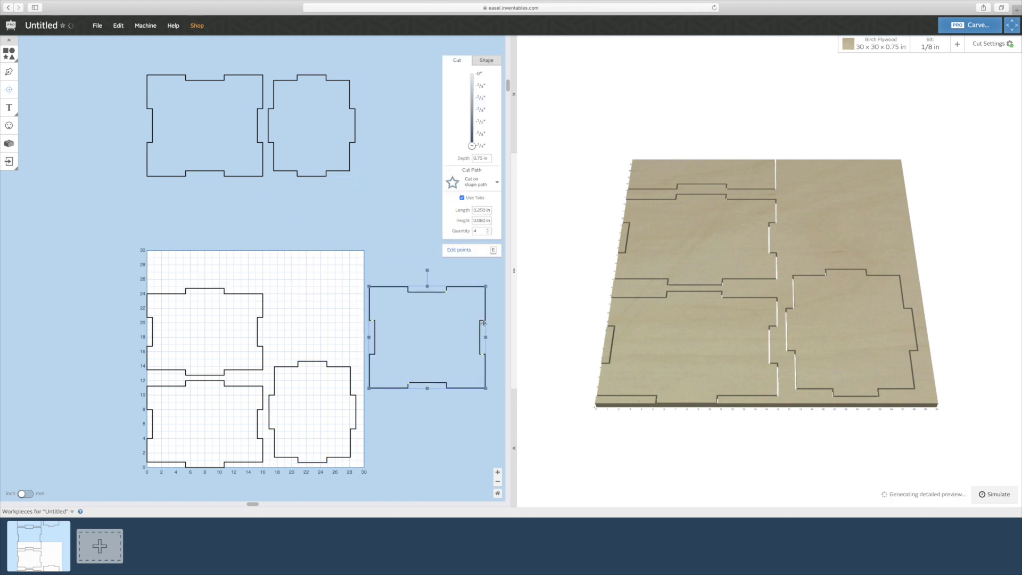
left_click(177, 295)
left_click_drag(177, 295, 386, 172)
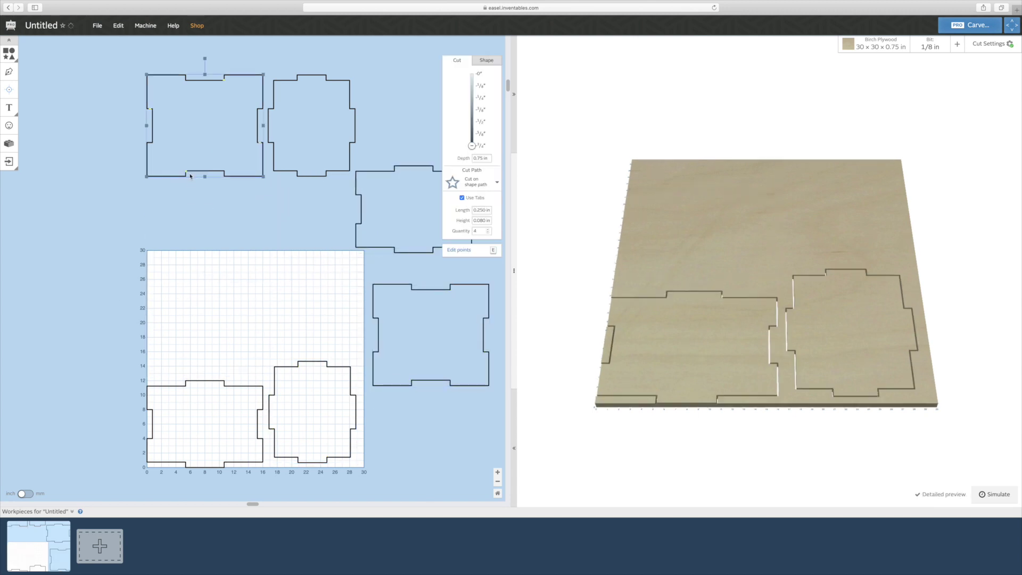
Move the other 16×14 panel onto the sheet above the 16×12 panel and space the three panels apart inside the edges.
left_click_drag(192, 174, 175, 380)
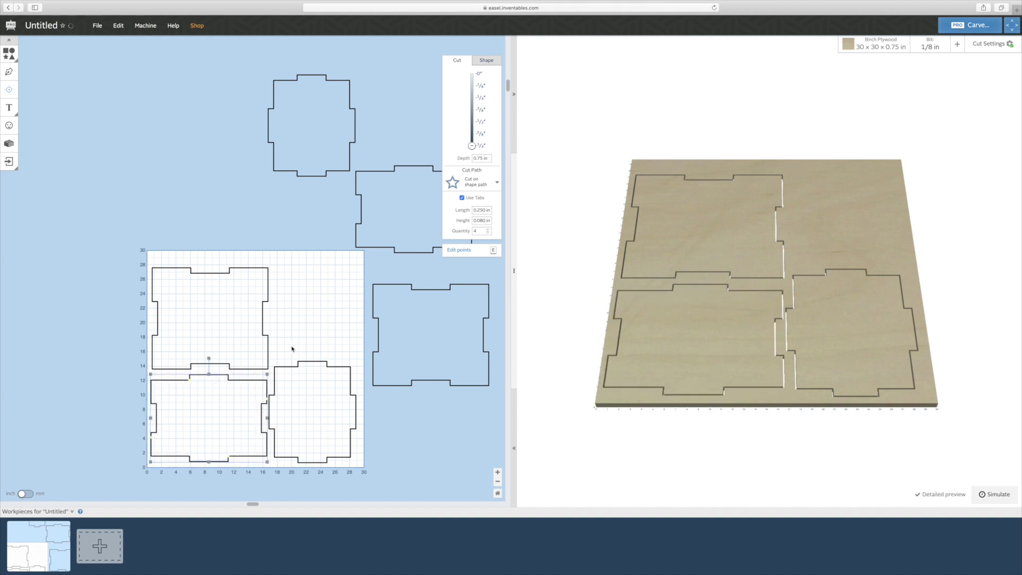
left_click_drag(299, 364, 302, 363)
left_click(525, 484)
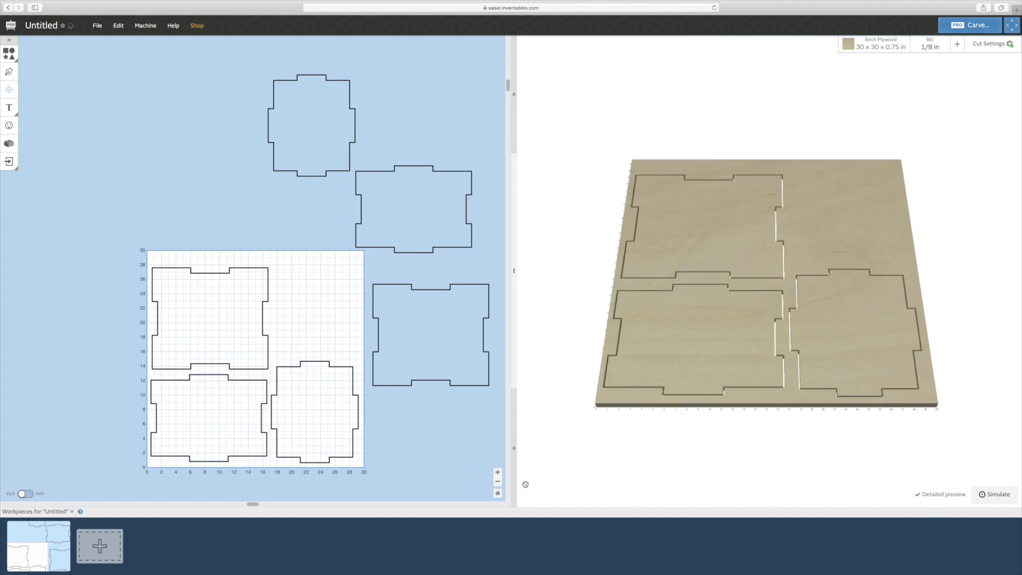
Copy the remaining off-sheet end panel into a new second workpiece and place it in the lower-left corner.
left_click_drag(302, 152, 319, 182)
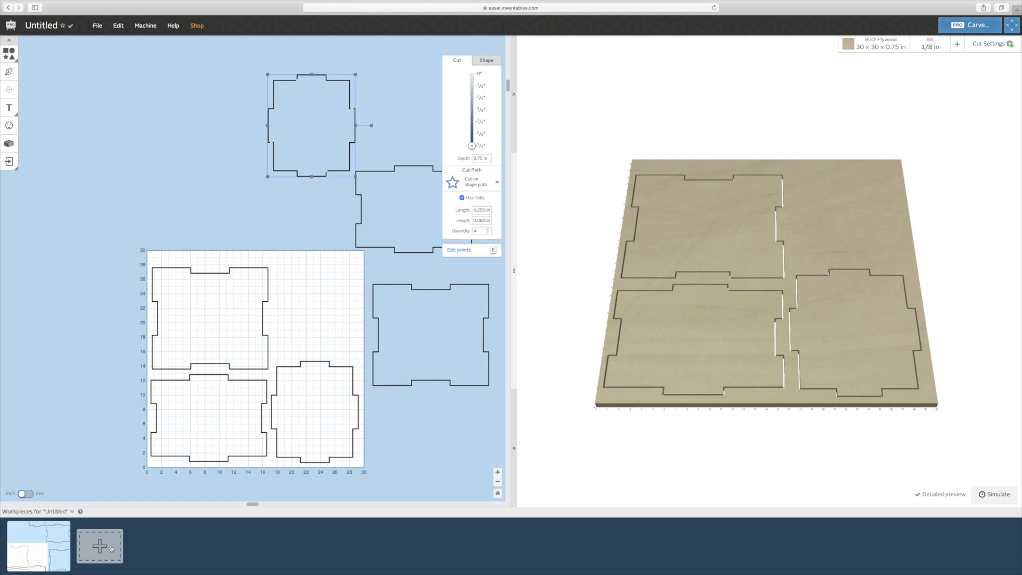
left_click(99, 546)
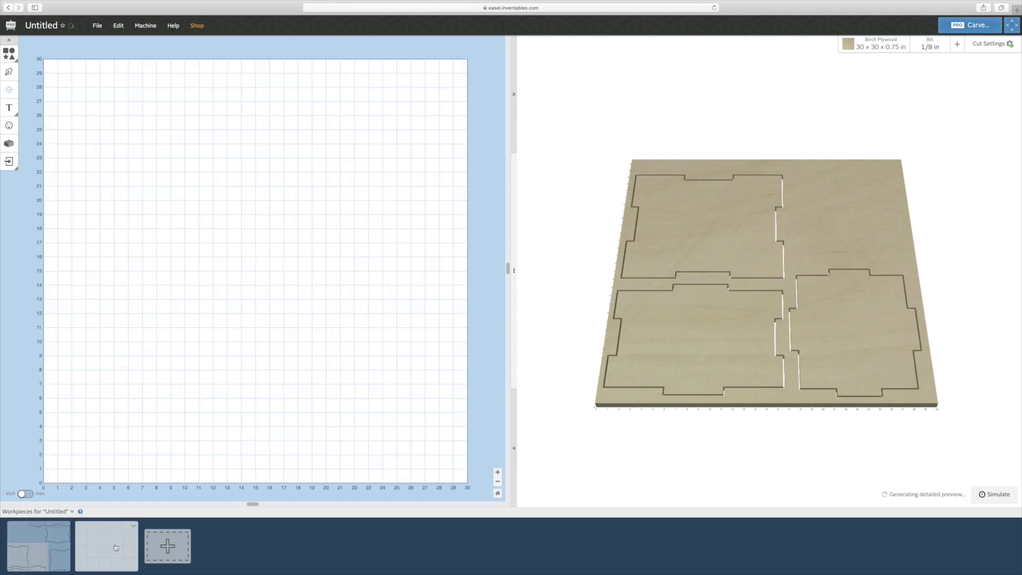
key("ctrl+v")
left_click_drag(194, 304, 128, 421)
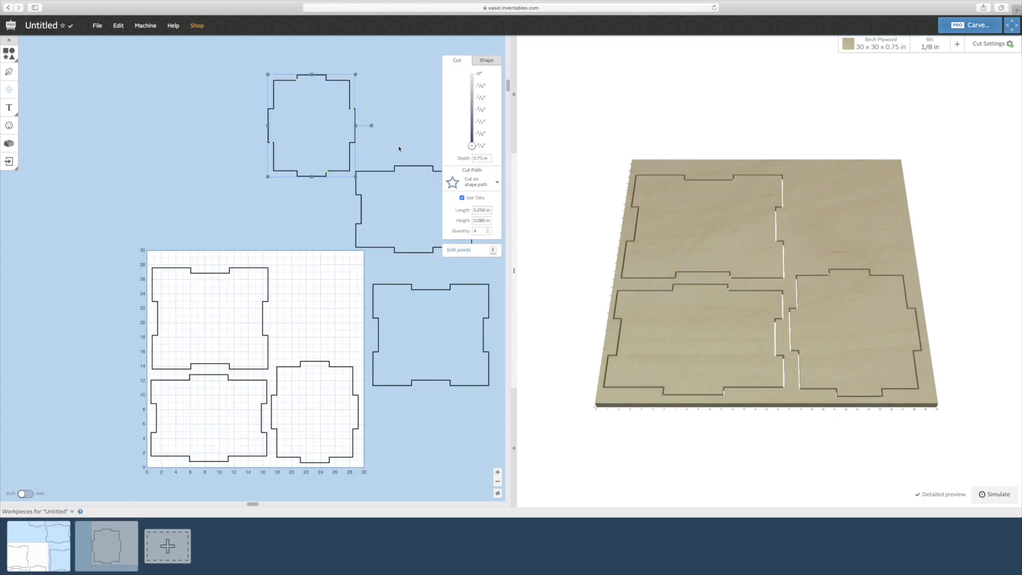
Paste the off-sheet 16×12 panel into the second workpiece and place it above the end panel.
left_click(106, 546)
key("ctrl+v")
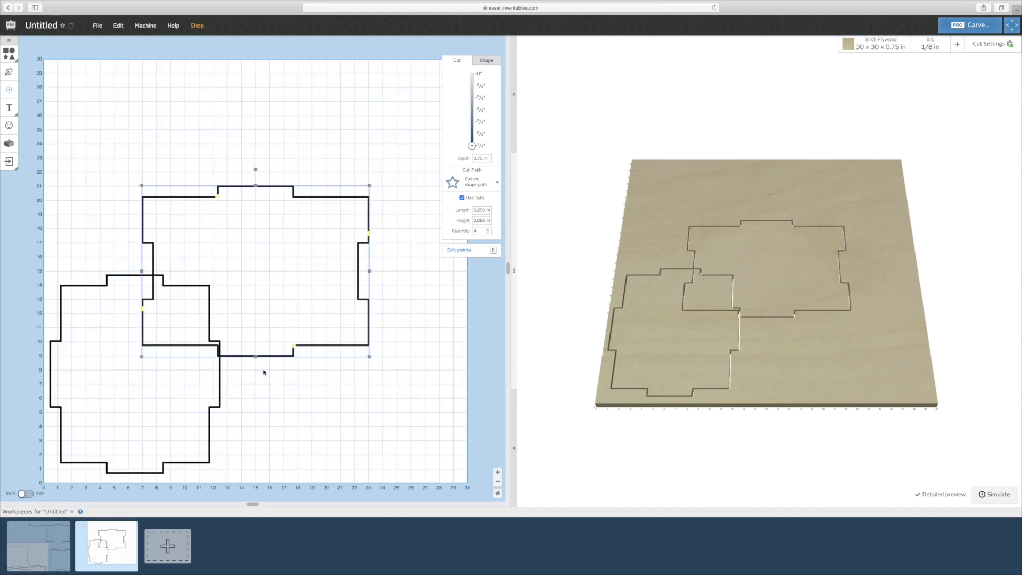
left_click_drag(313, 345, 246, 243)
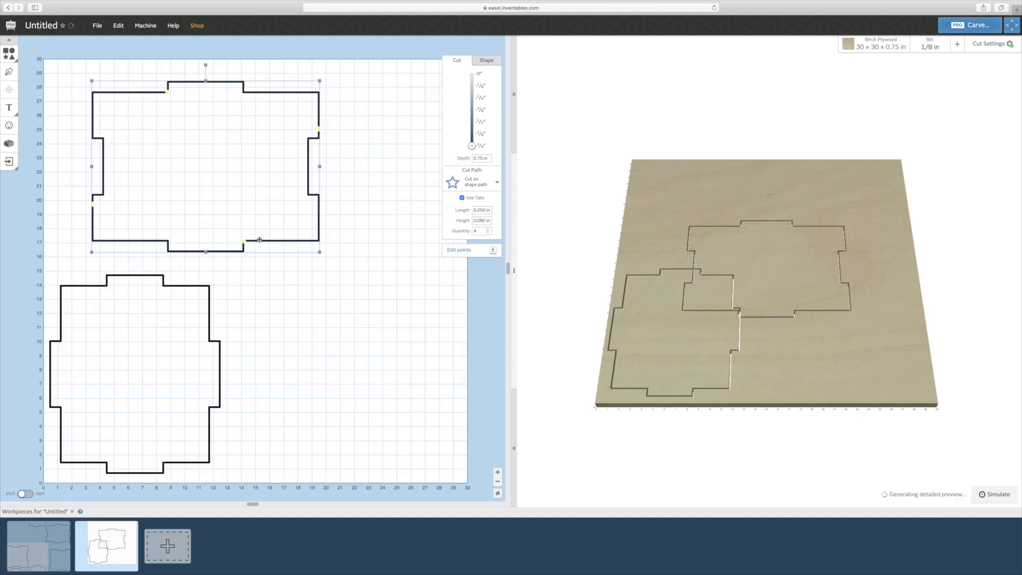
Copy the off-sheet 16×14 panel from the first workpiece into the second and place it in the lower-right area.
left_click(54, 553)
left_click_drag(433, 273, 451, 314)
key("ctrl+c")
left_click(107, 545)
key("ctrl+v")
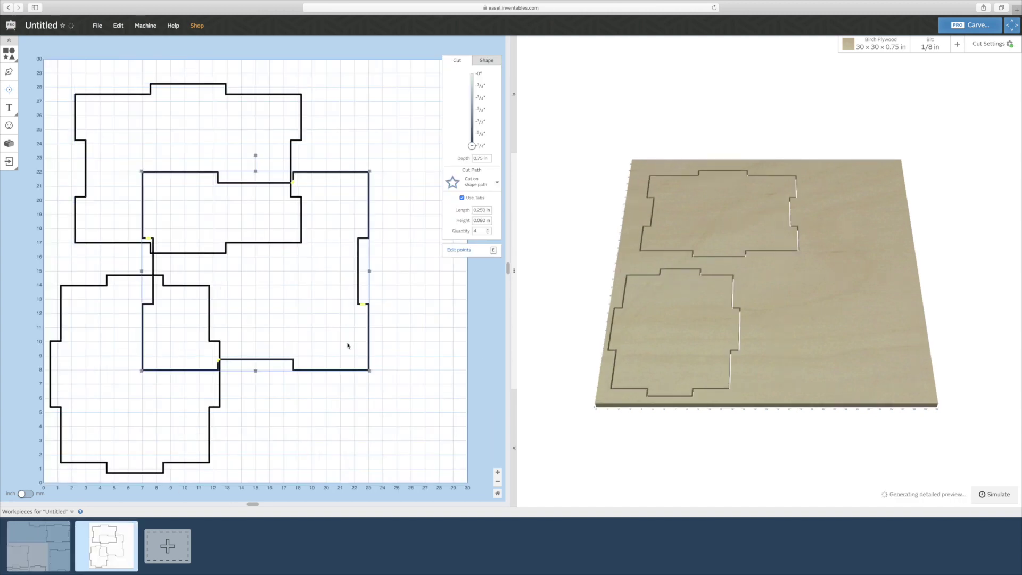
left_click_drag(347, 345, 431, 437)
left_click(160, 213)
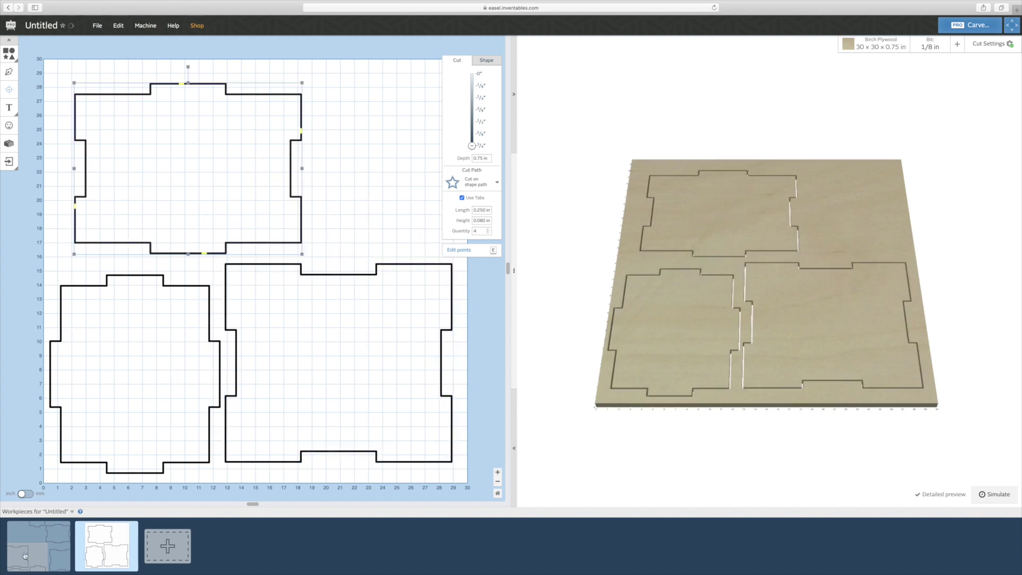
Delete the three panels lying outside the sheet in the first workpiece.
left_click(24, 556)
left_click_drag(250, 63, 442, 256)
key("Delete")
left_click(405, 290)
key("Delete")
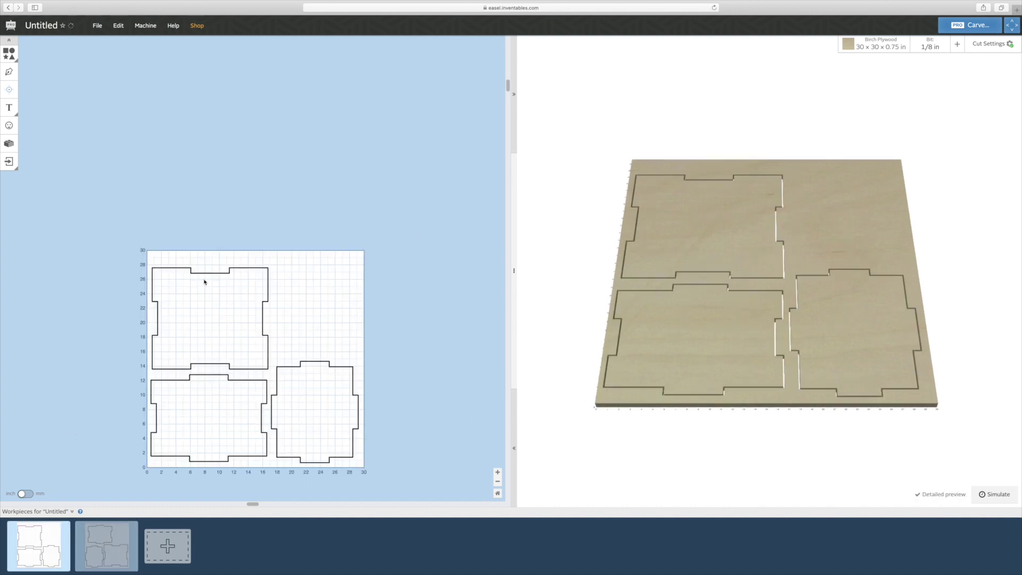
Run the Dogbone Generator on all three panels of the first workpiece and import the result.
left_click_drag(127, 252, 408, 481)
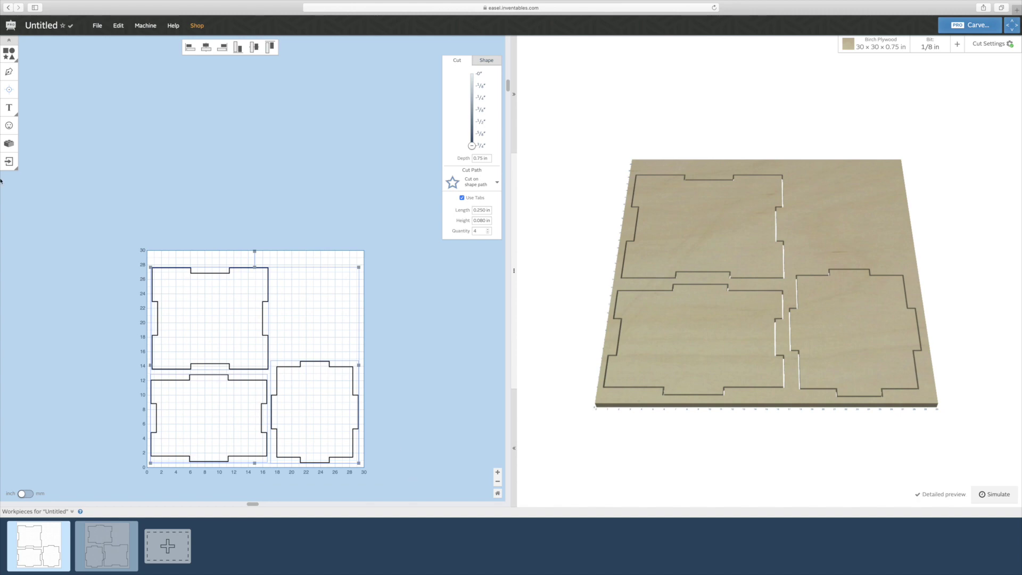
left_click(9, 144)
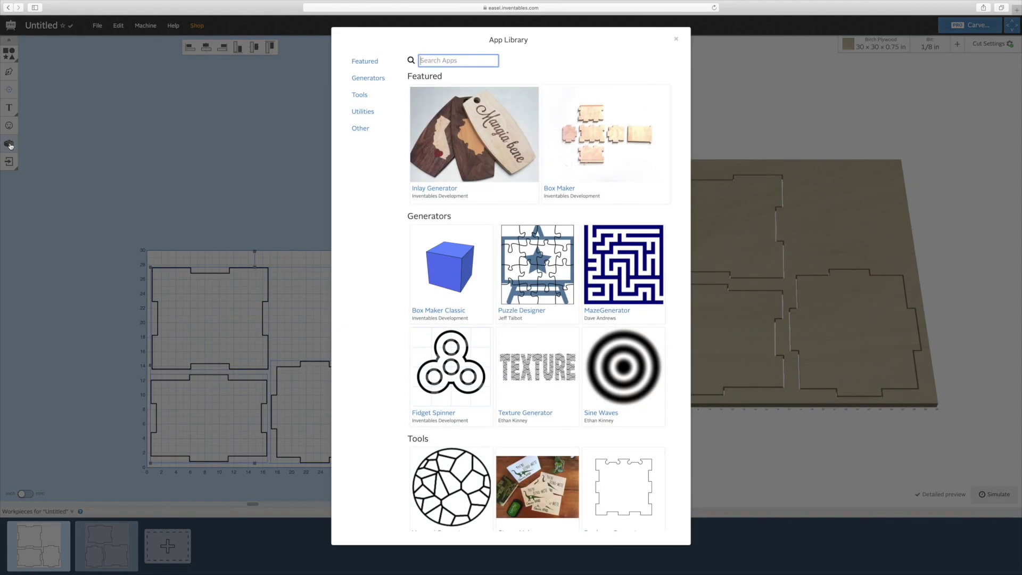
scroll(451, 310, "down", 3)
left_click(626, 410)
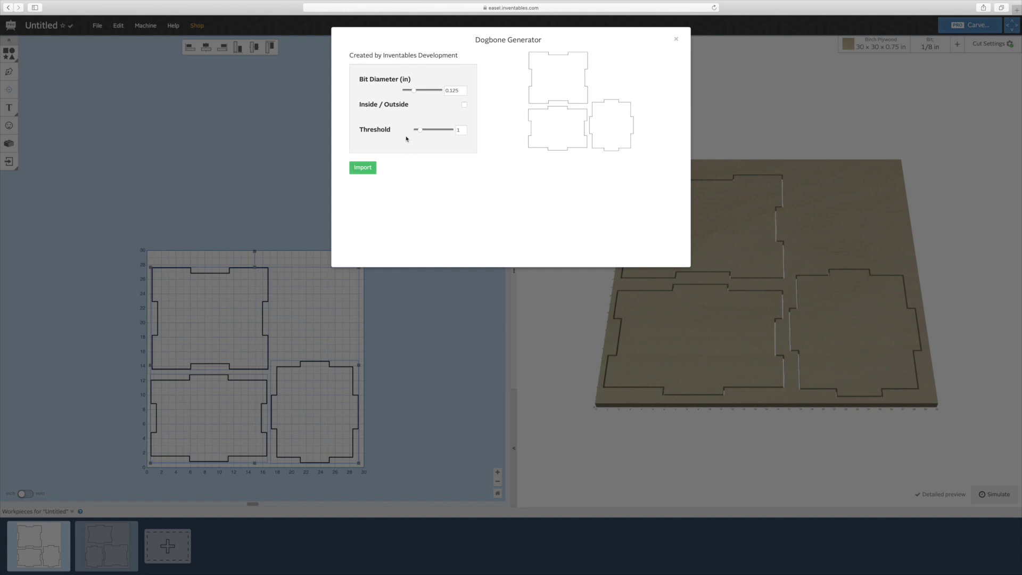
left_click(362, 169)
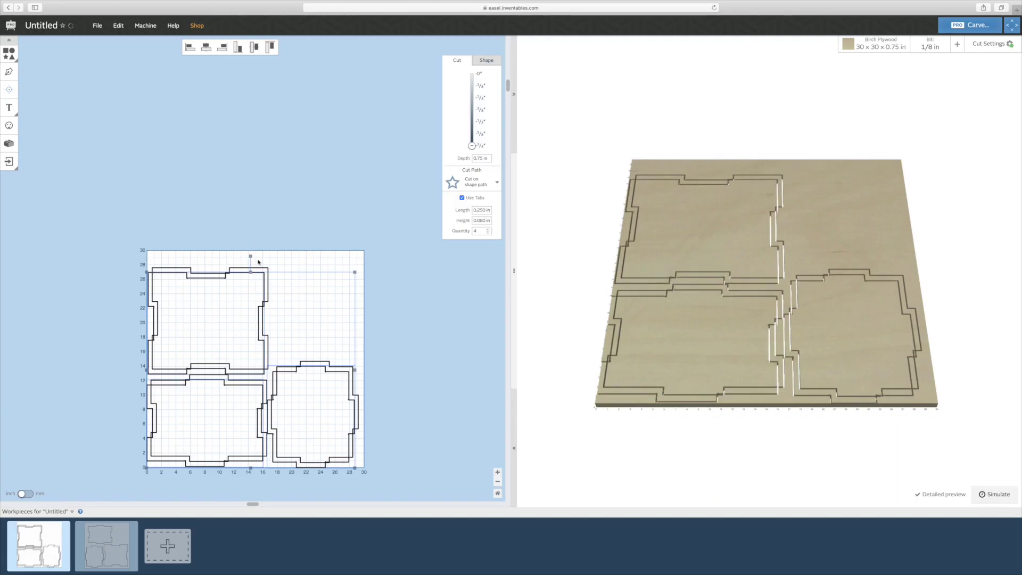
Replace the first workpiece's original panels with the dogboned versions, positioned inside the sheet's edges.
left_click_drag(251, 321, 288, 95)
left_click_drag(93, 267, 365, 471)
key("BackSpace")
left_click_drag(154, 59, 279, 428)
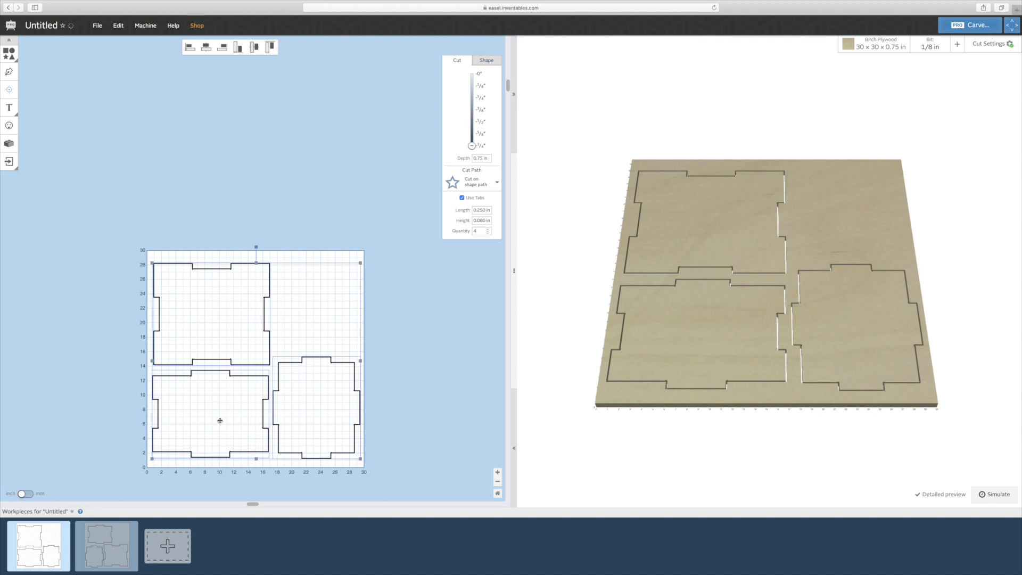
Run the Dogbone Generator on all three panels of the second workpiece and import the result.
left_click(114, 548)
left_click_drag(32, 57, 477, 481)
left_click(9, 143)
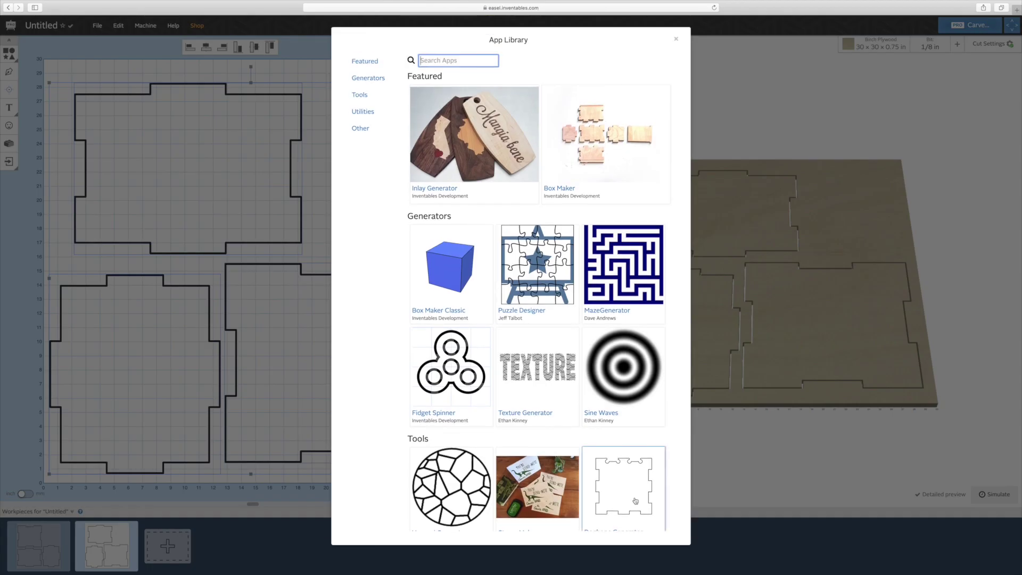
left_click(620, 479)
left_click(361, 167)
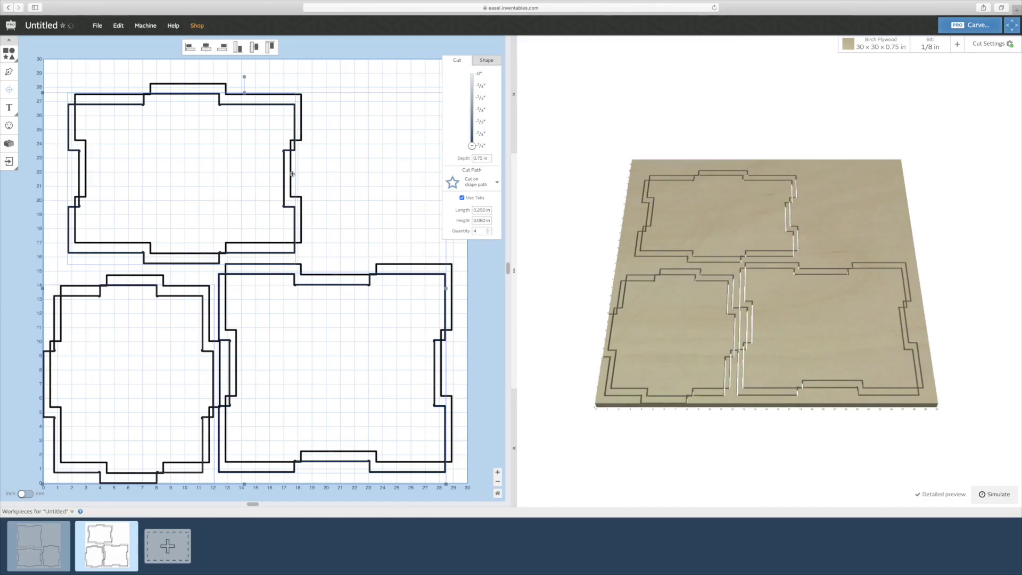
Move the dogboned panels off the second workpiece's sheet and delete the three original panels.
left_click_drag(291, 173, 719, 21)
left_click_drag(67, 97, 299, 360)
key("Delete")
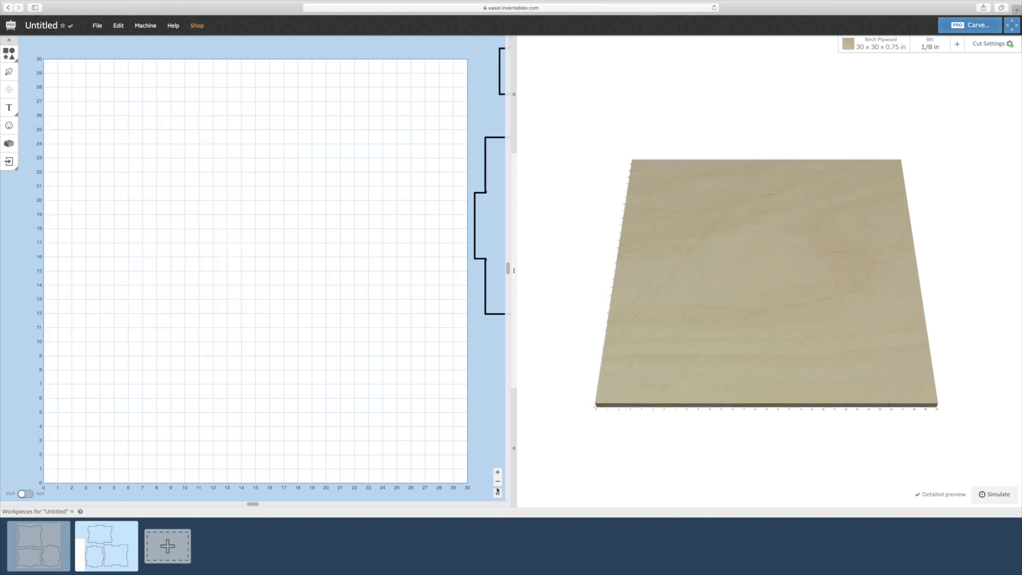
Move the three dogboned panels back onto the second workpiece's sheet, clear of its edges, and inspect their corners.
left_click(497, 490)
left_click_drag(349, 84, 466, 252)
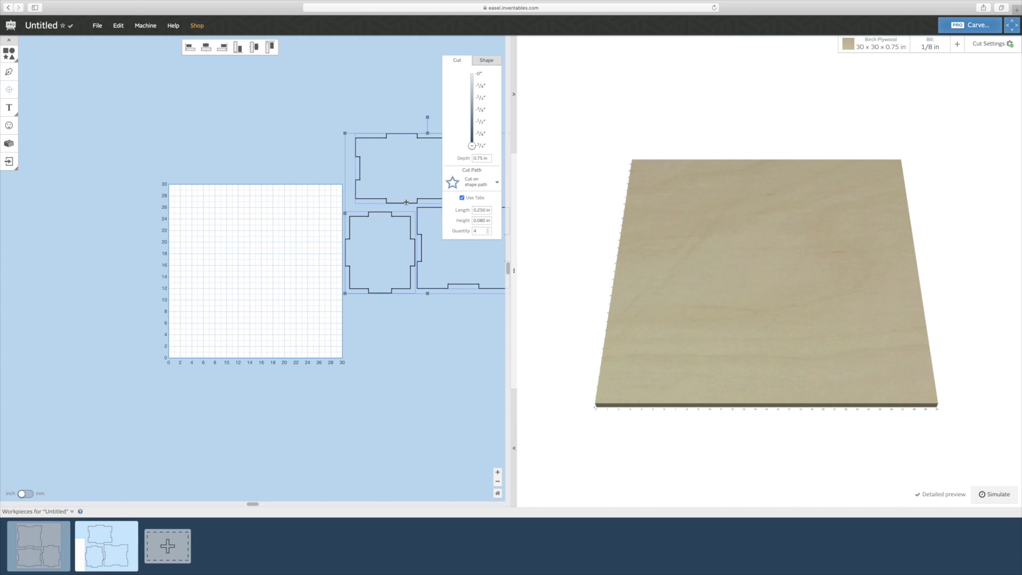
left_click_drag(406, 202, 230, 262)
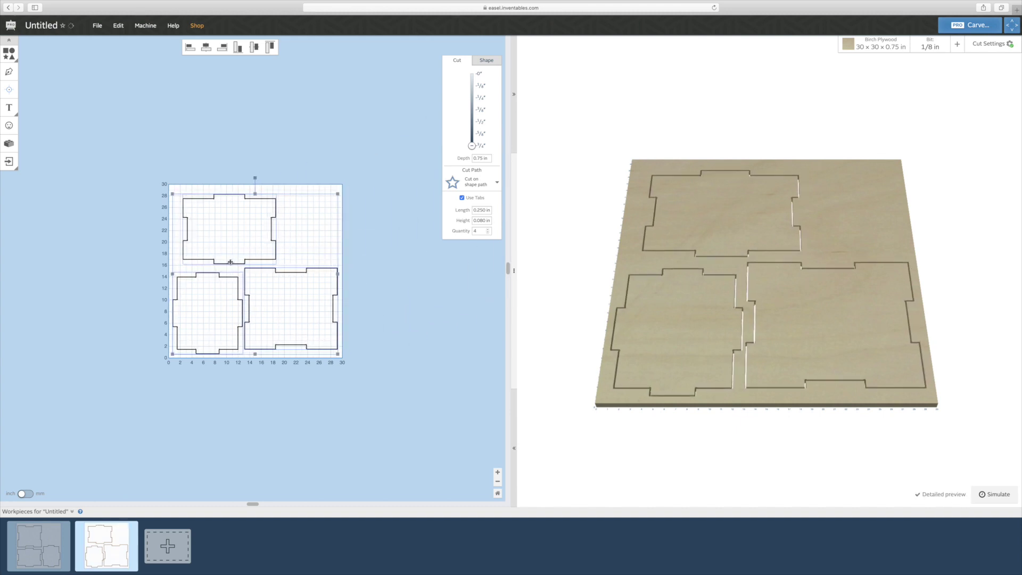
left_click(497, 473)
left_click(497, 472)
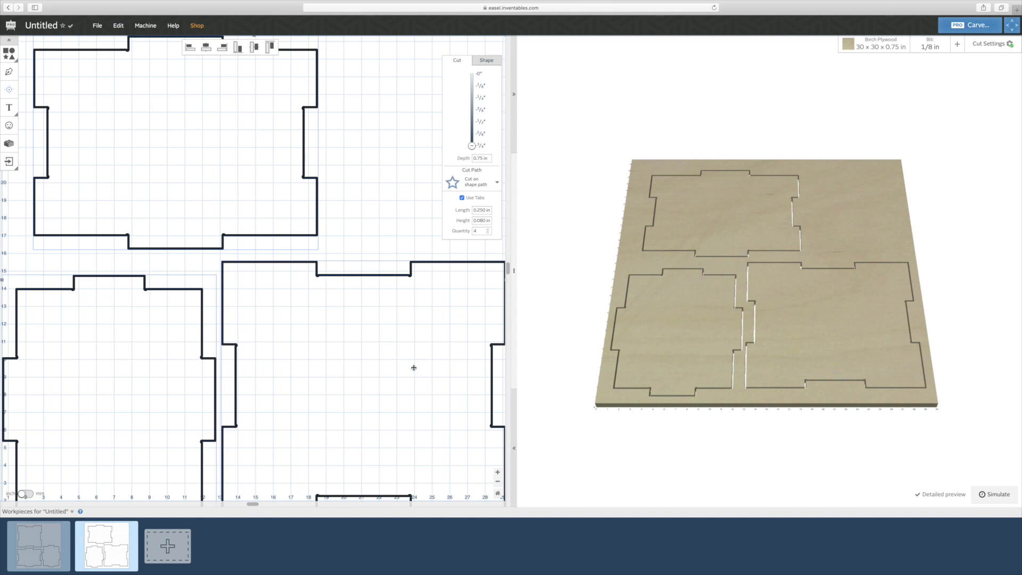
Add a circle to the second workpiece and place it in the upper part of the lower-left panel.
left_click(497, 493)
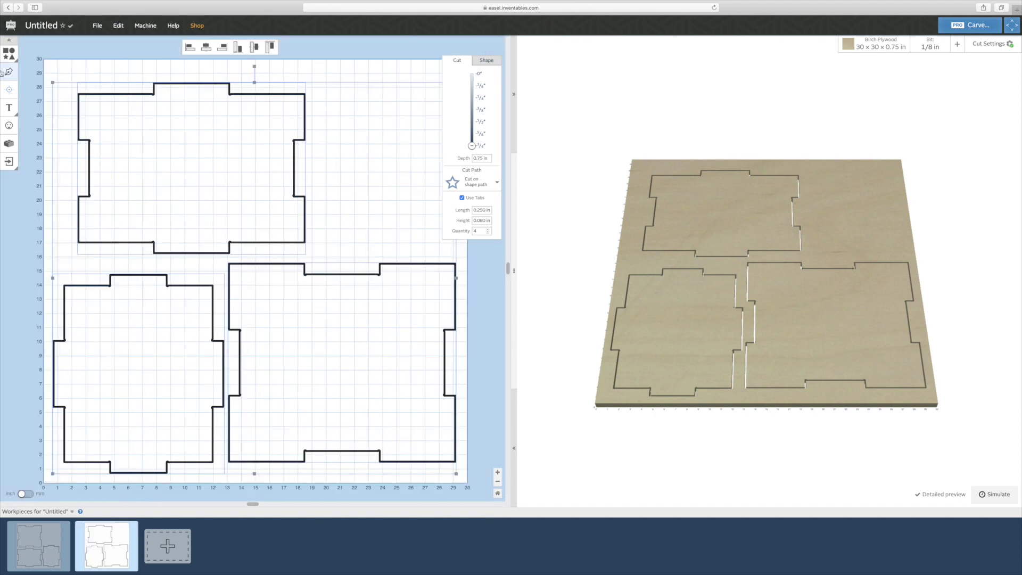
key("super+shift+l")
key("super+shift+l")
key("super+z")
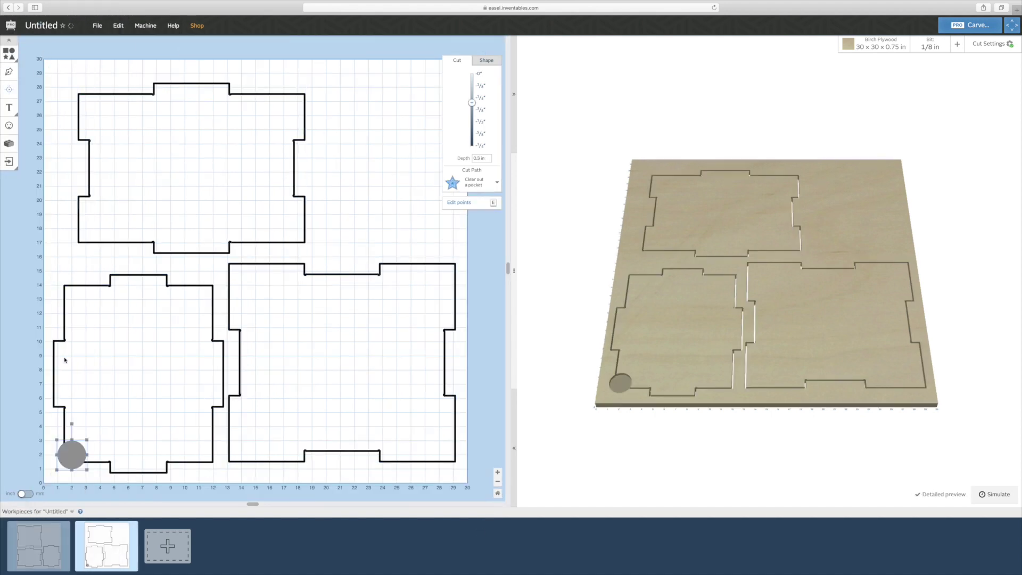
left_click_drag(71, 454, 140, 318)
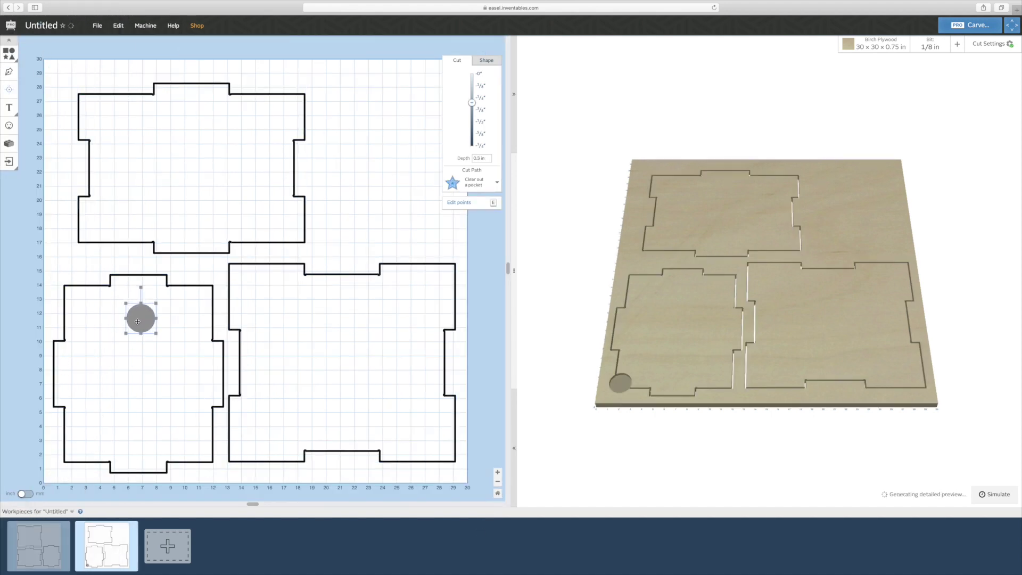
Resize the circle to 5 in wide and 1.5 in high and move it beneath the panel's upper tab.
left_click(483, 63)
double_click(471, 114)
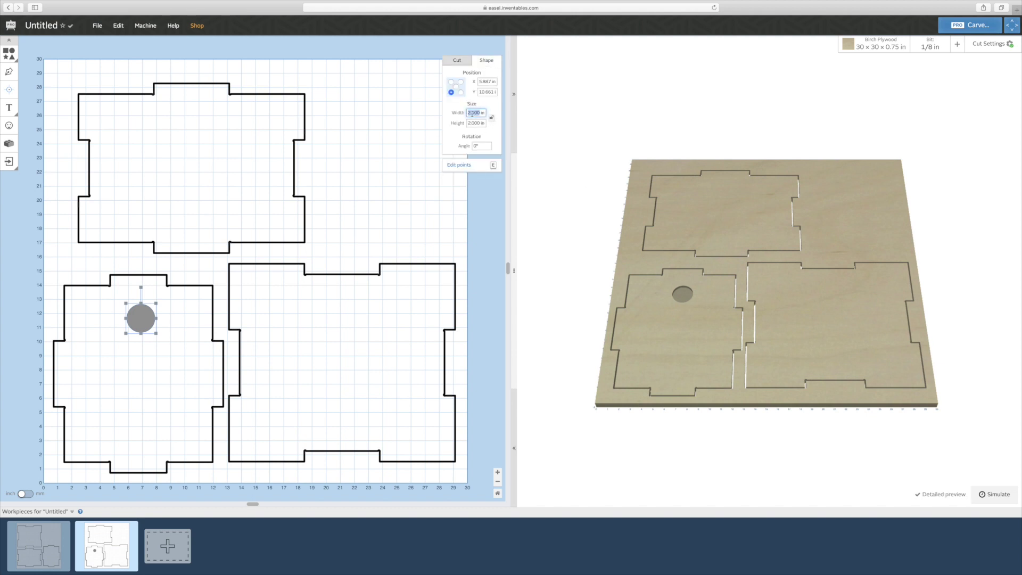
type("5")
key("Return")
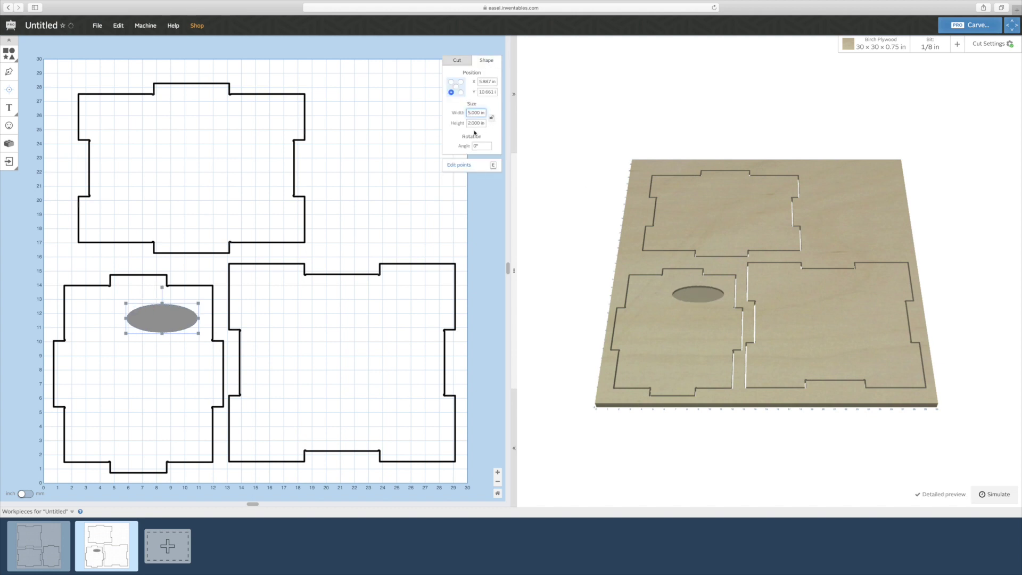
type("1.5")
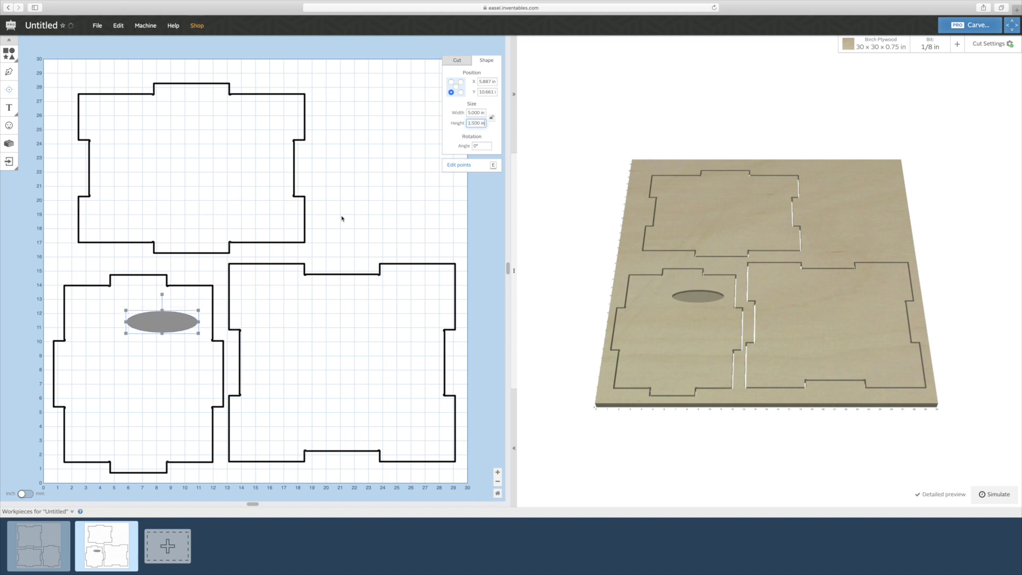
key("Return")
Set the ellipse and all three panels of the second workpiece to cut outside the shape path.
left_click(457, 60)
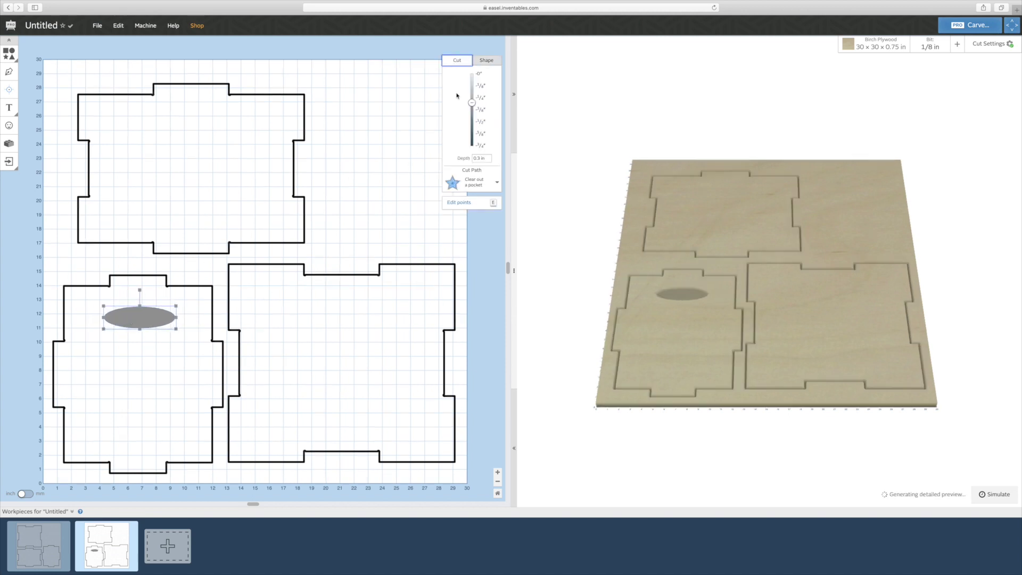
left_click(476, 182)
left_click(469, 229)
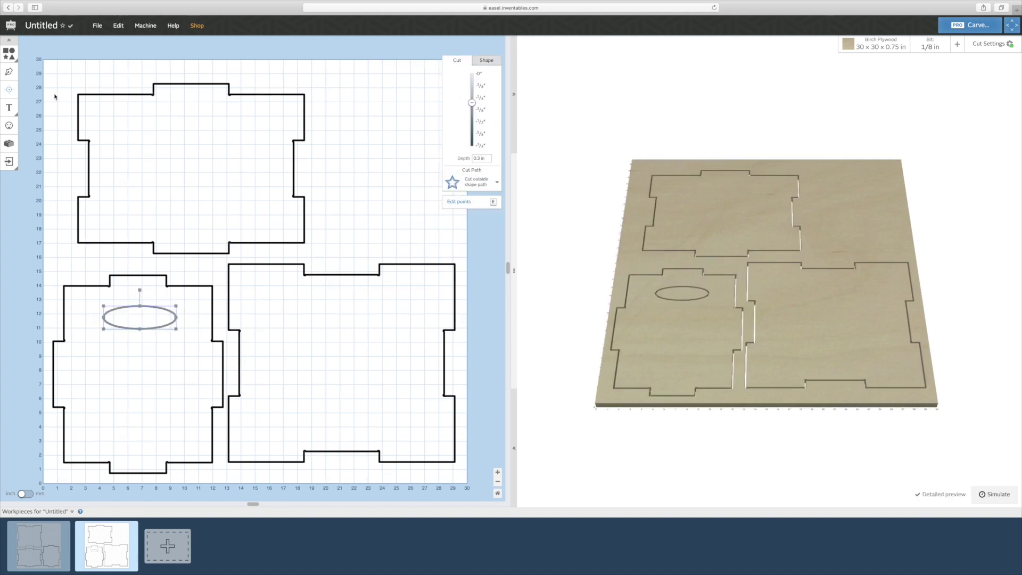
left_click_drag(55, 96, 243, 281)
left_click(475, 182)
left_click(474, 218)
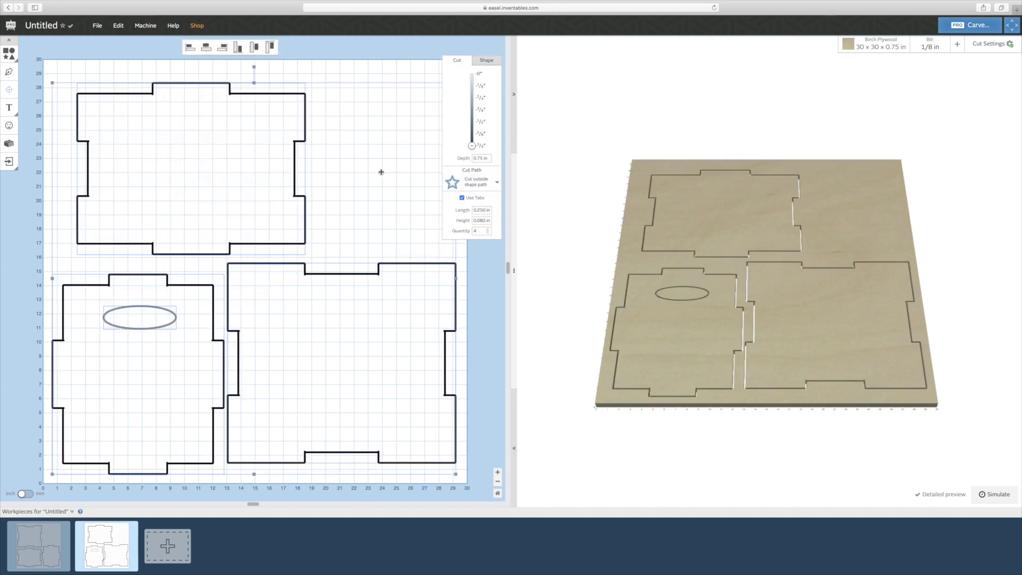
left_click(368, 171)
Set the ellipse's cut depth to 0.75 in without tabs and center it horizontally on its panel.
left_click(140, 306)
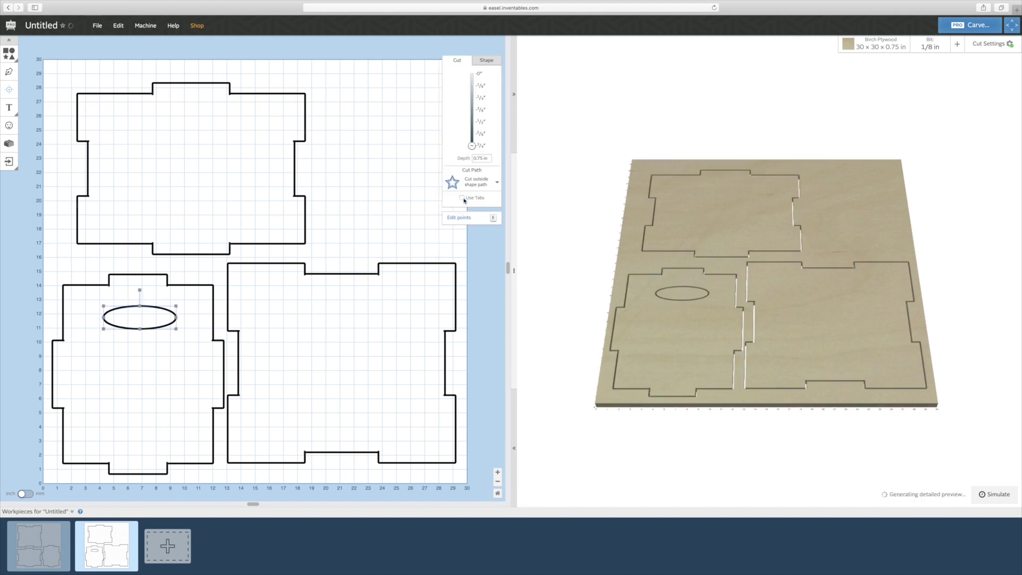
left_click(340, 192)
left_click_drag(67, 279, 142, 335)
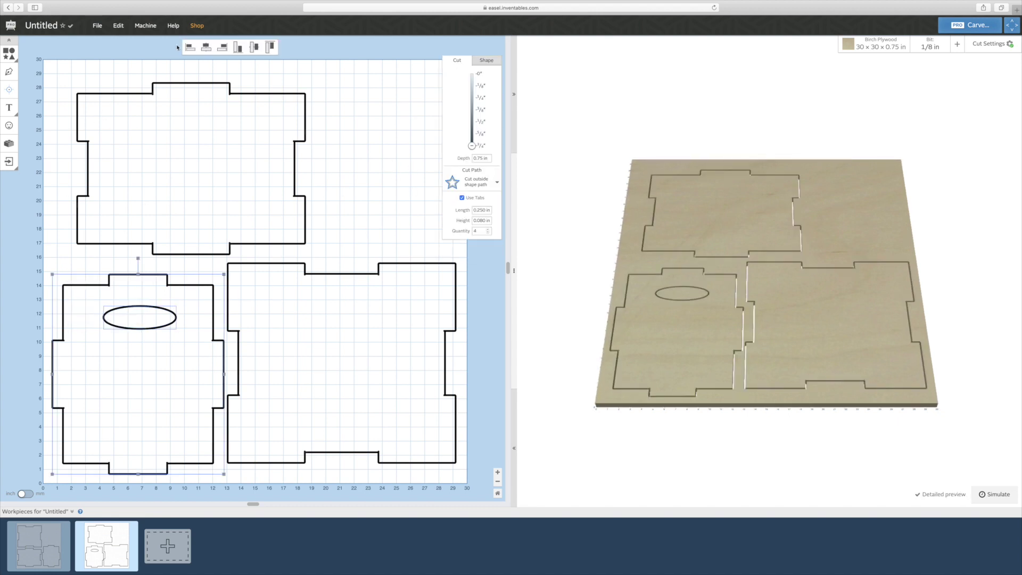
left_click(358, 162)
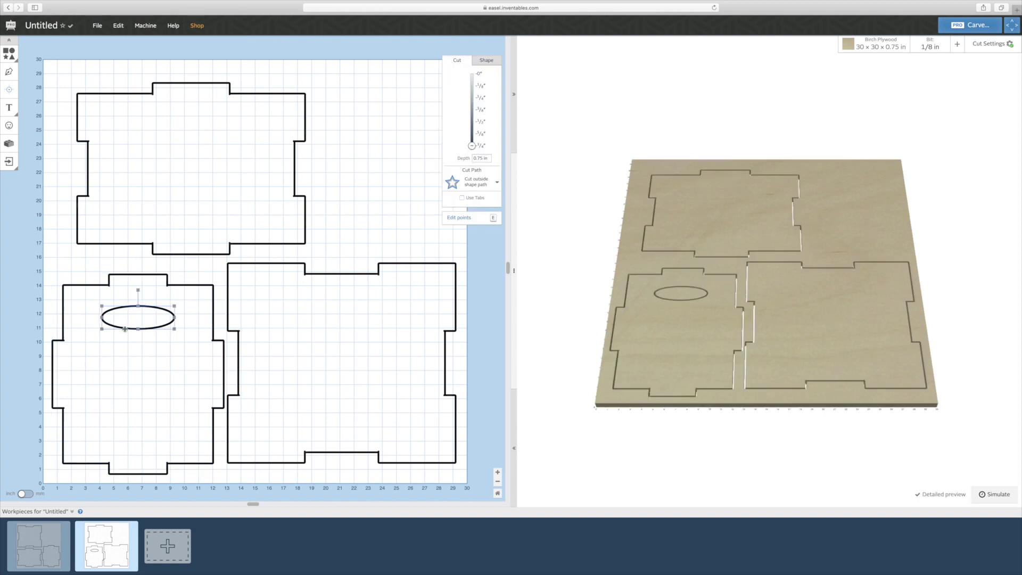
Copy the ellipse onto the first workpiece's lower-right panel and center it horizontally within that panel.
left_click(59, 555)
left_click(413, 352)
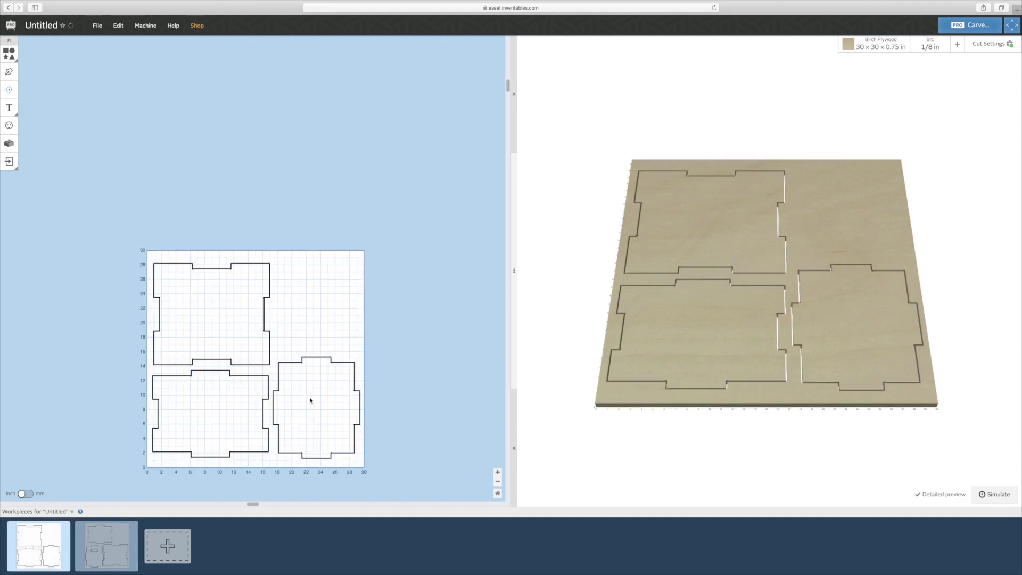
left_click(189, 387)
left_click_drag(318, 385, 310, 386)
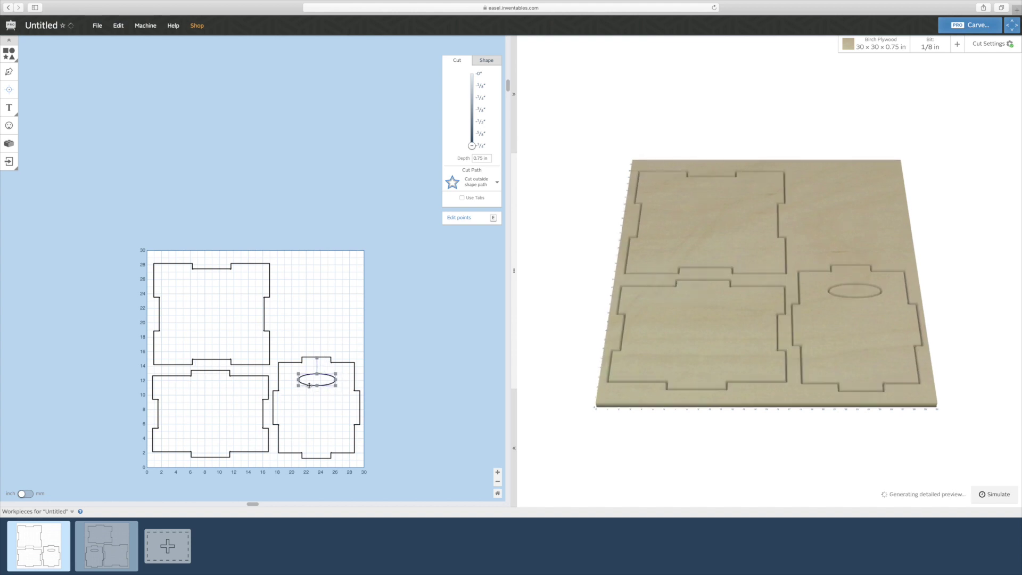
left_click(338, 395)
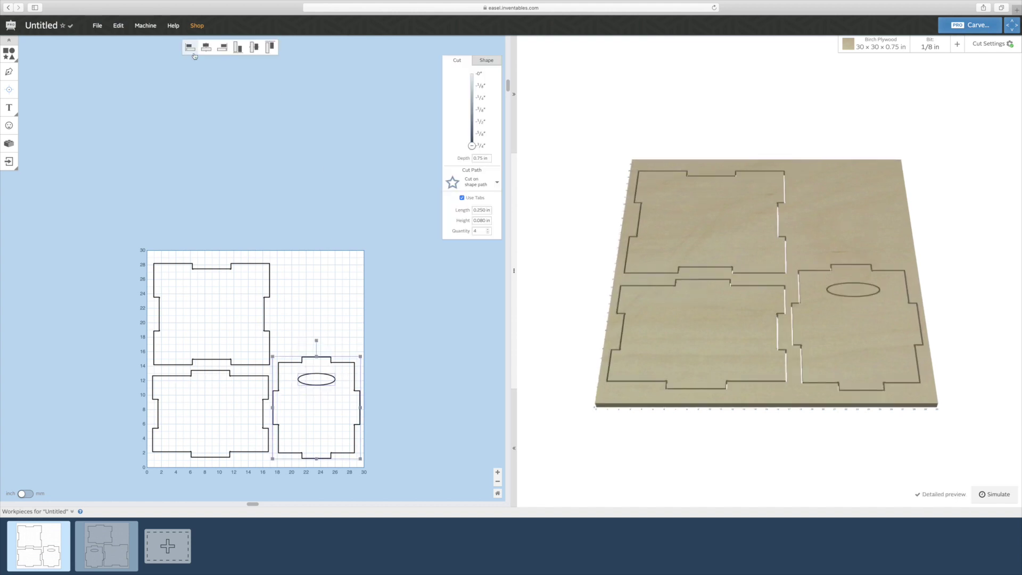
left_click(312, 157)
Replace the first workpiece's lower-right panel with a copy of the second workpiece's panel that contains the ellipse.
left_click(352, 400)
key("BackSpace")
left_click(117, 532)
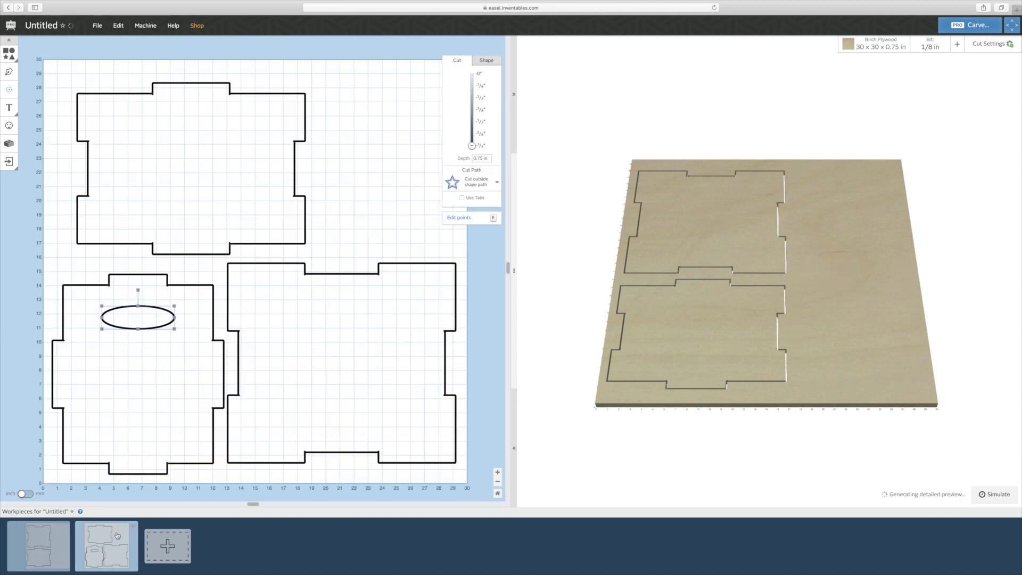
left_click(60, 543)
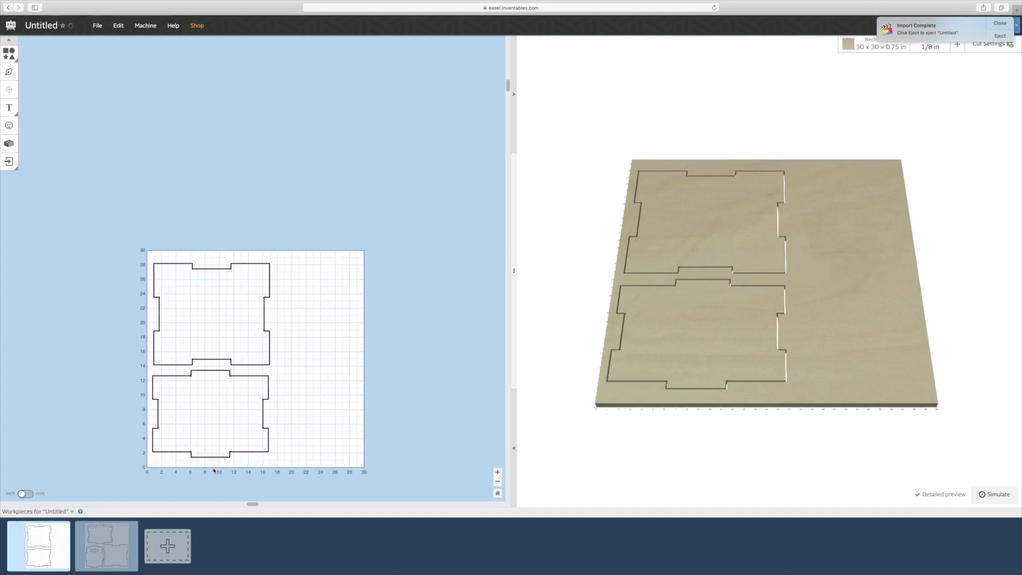
key("super+v")
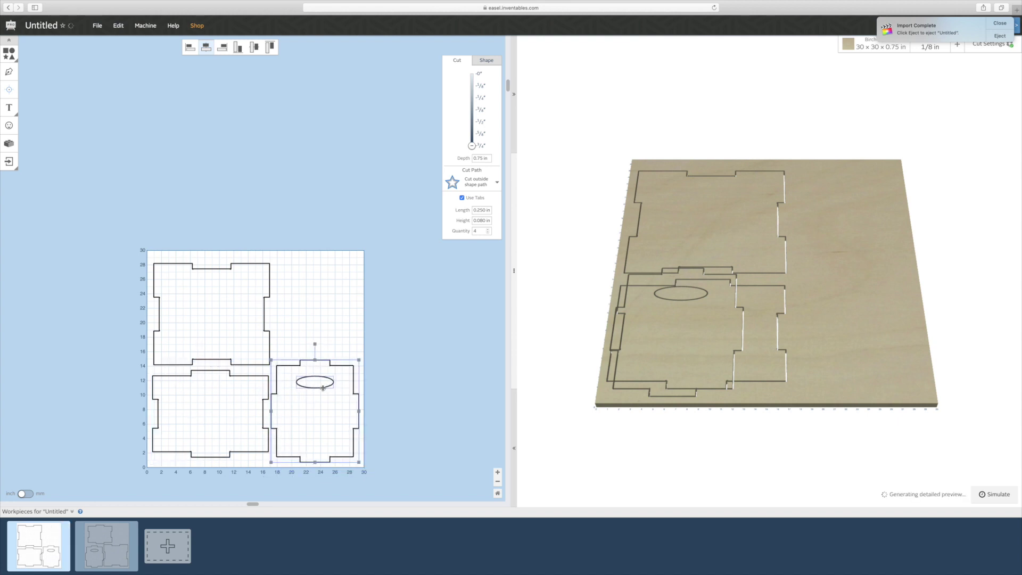
left_click(439, 402)
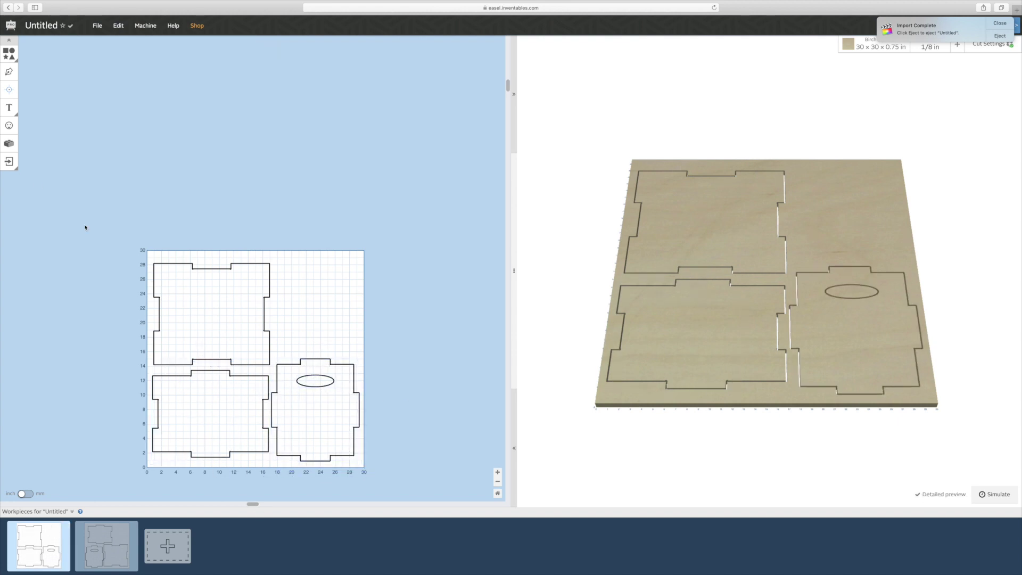
Add the text 12 in the Bemio font to the first workpiece's lower-left panel.
left_click(9, 107)
left_click(348, 413)
left_click(9, 108)
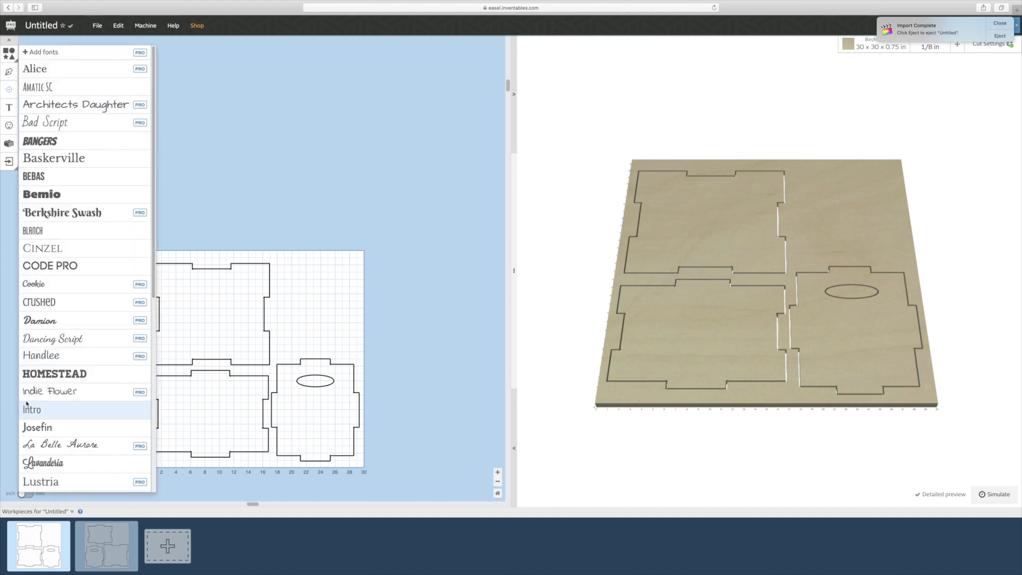
left_click(44, 195)
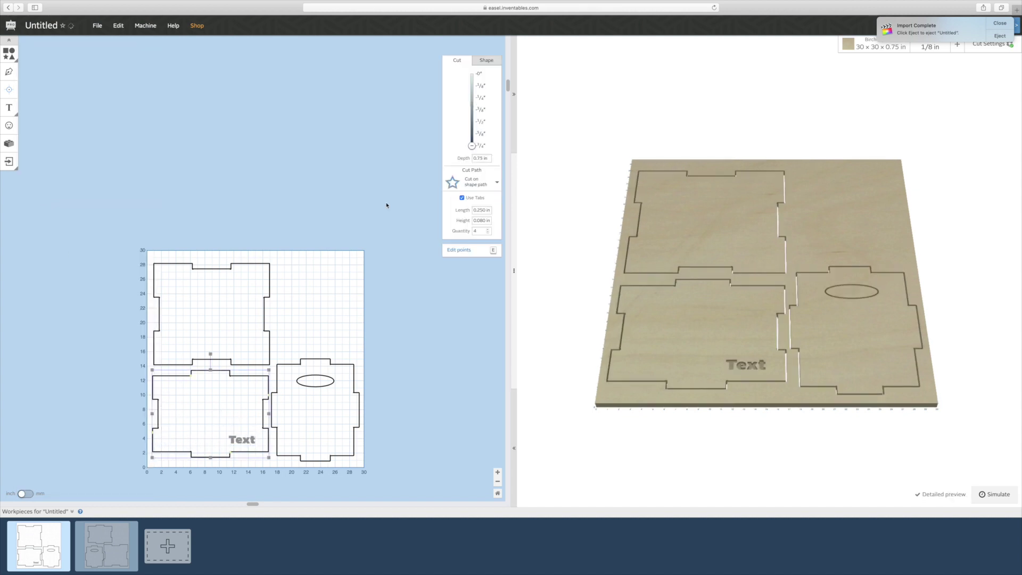
left_click(486, 59)
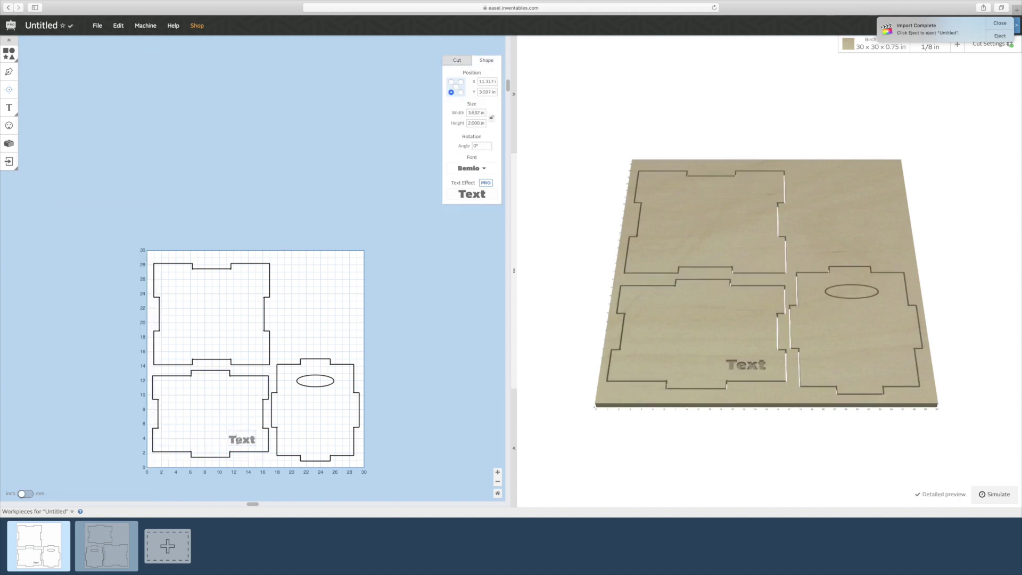
type("12")
left_click(326, 239)
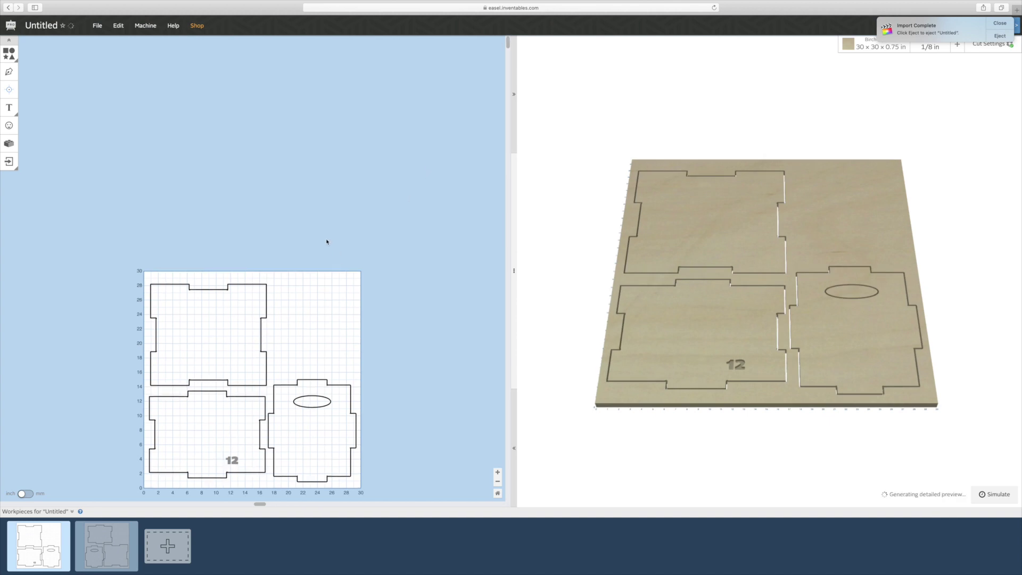
Enlarge the 12 in the panel's lower right corner and set its cut depth to about 0.077 in.
left_click(230, 450)
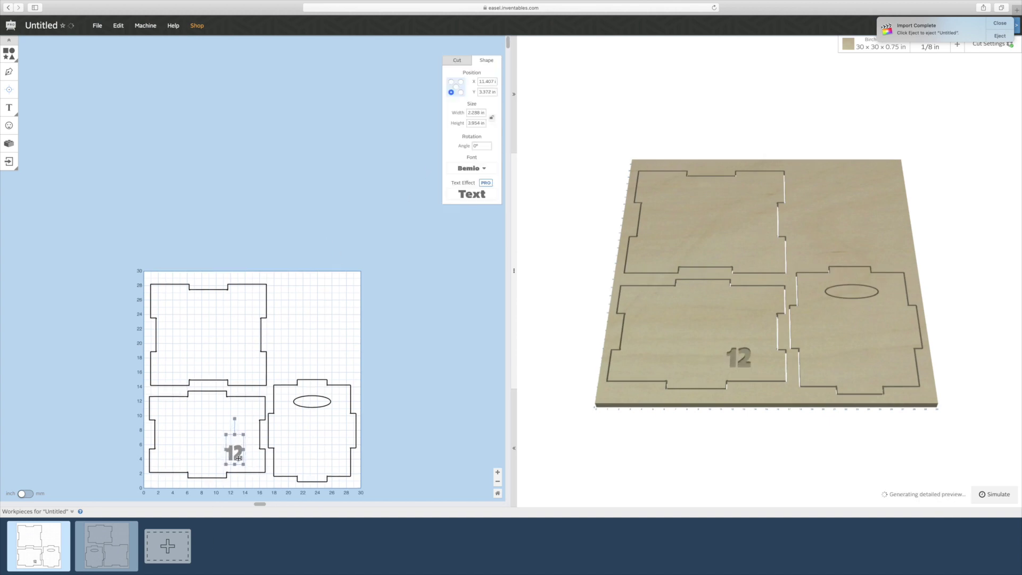
left_click_drag(242, 461, 247, 462)
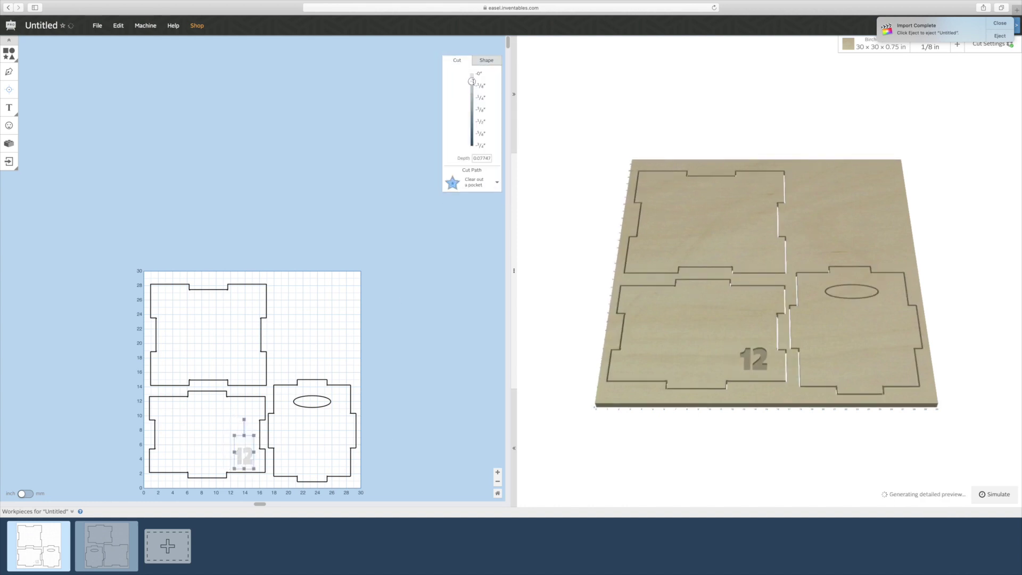
left_click(343, 116)
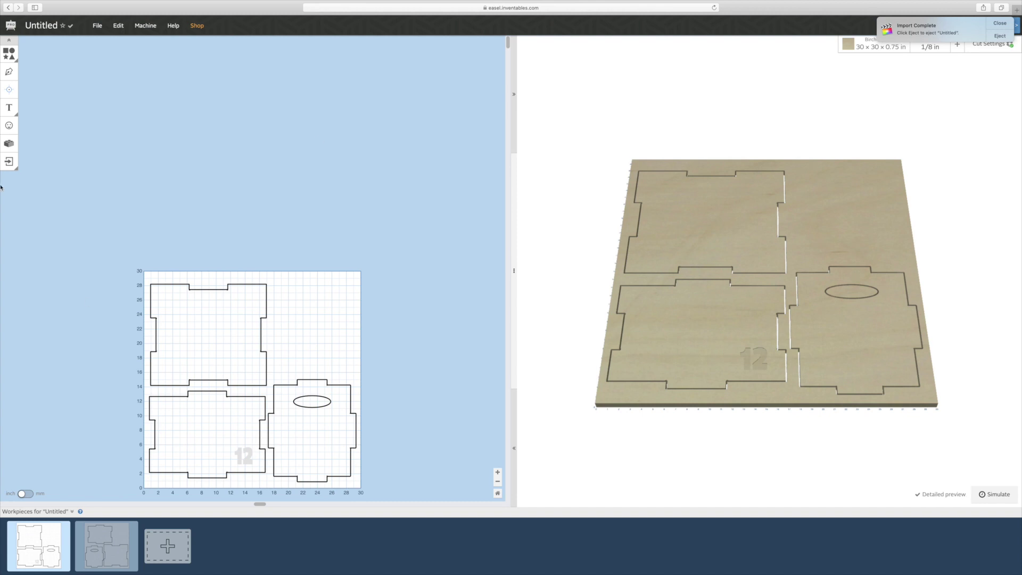
Add a rectangle outside the sheet, narrow it to 0.75 in wide, and shorten it as an arrow shaft.
left_click(27, 54)
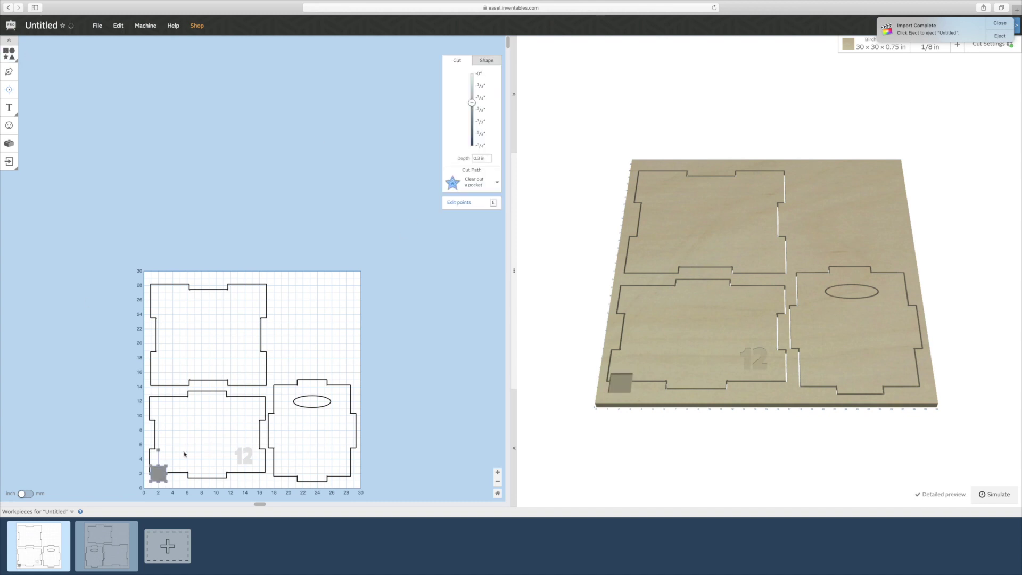
left_click(492, 58)
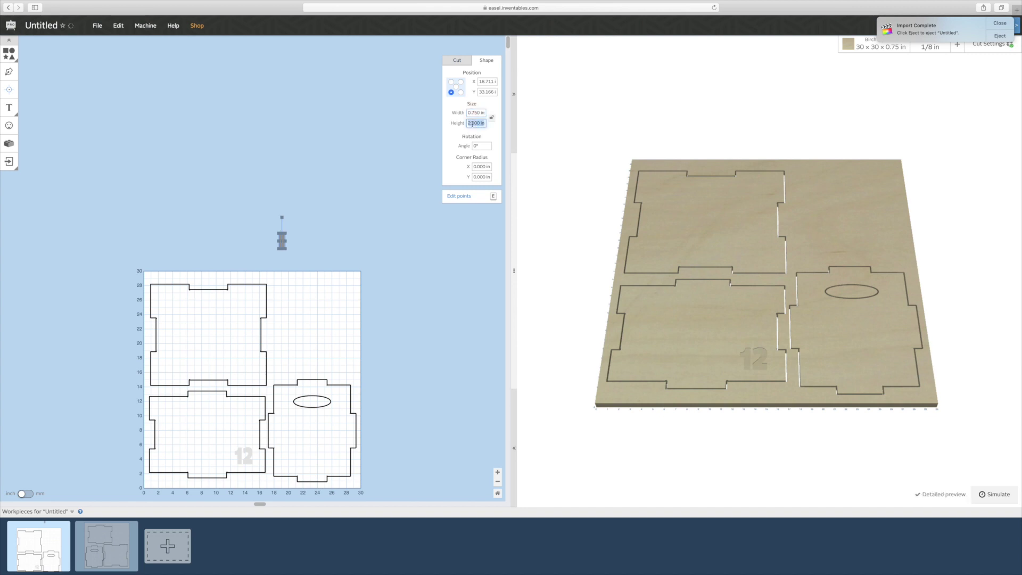
left_click(343, 246)
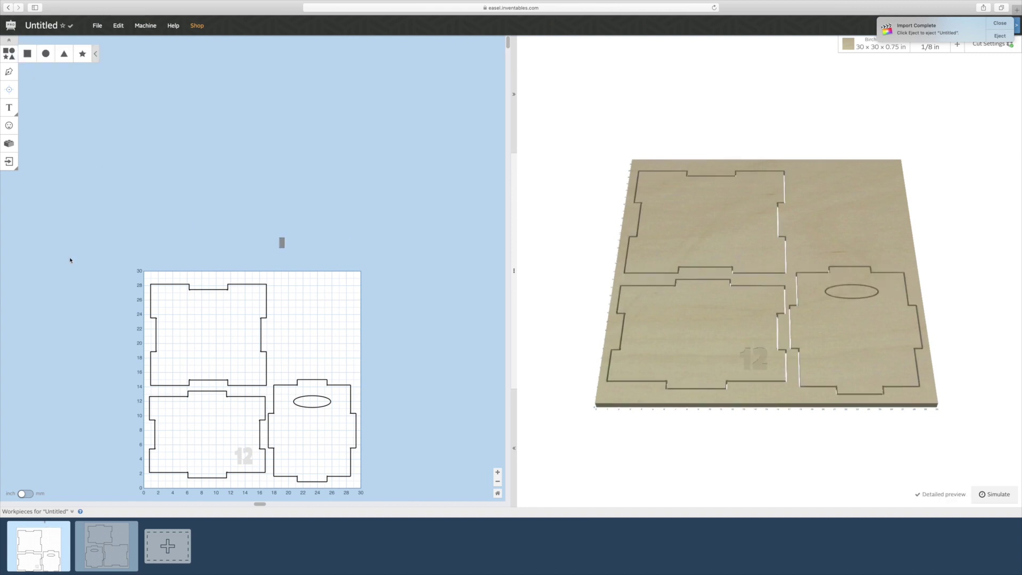
Place a triangle on top of the rectangle and combine the two shapes into an upward arrow.
left_click(64, 53)
left_click_drag(281, 225, 308, 253)
right_click(281, 235)
left_click(298, 358)
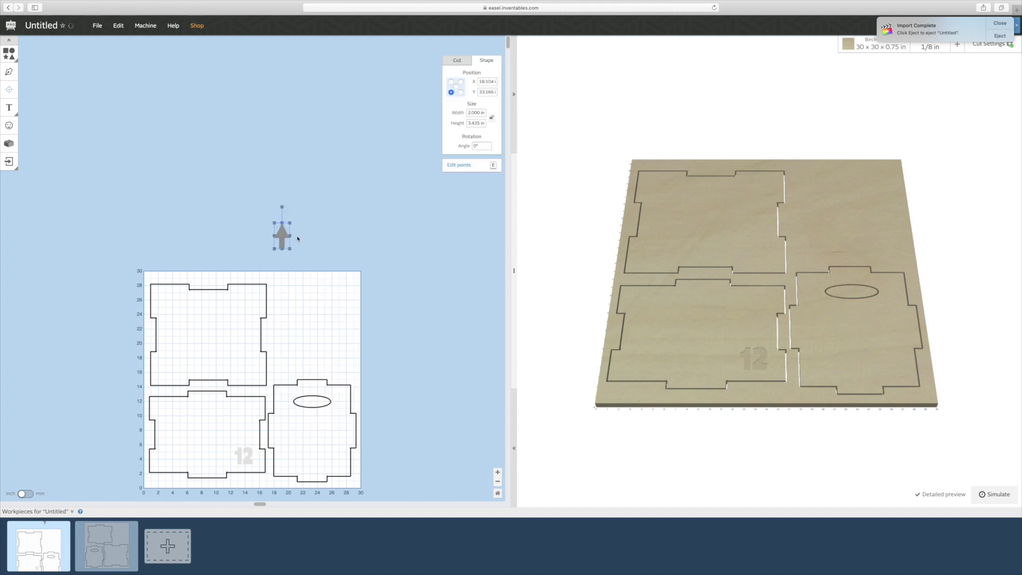
Place the arrow, scaled down, just left of the 12 and match its cut depth to the text's.
left_click_drag(216, 439, 219, 444)
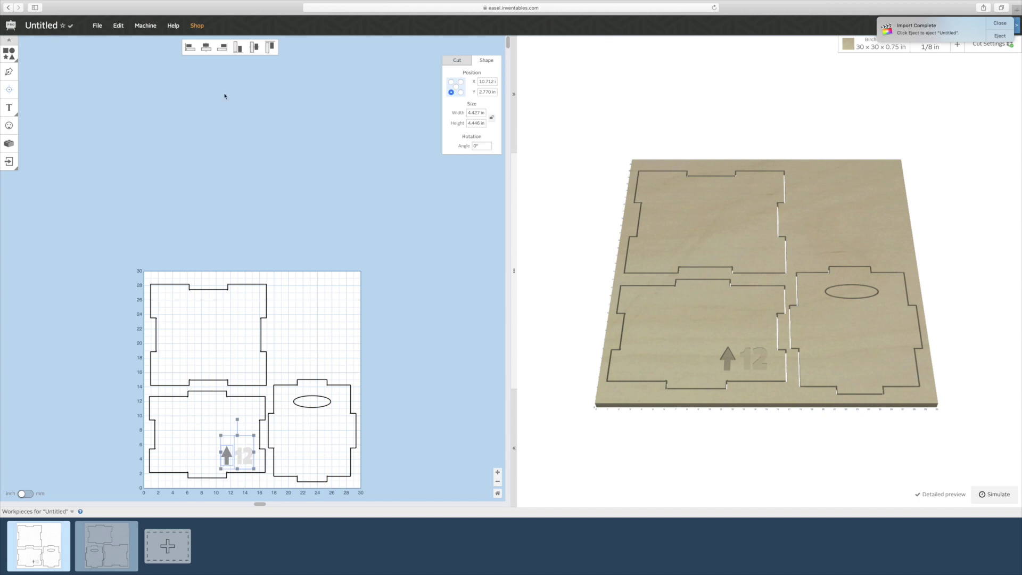
left_click(306, 141)
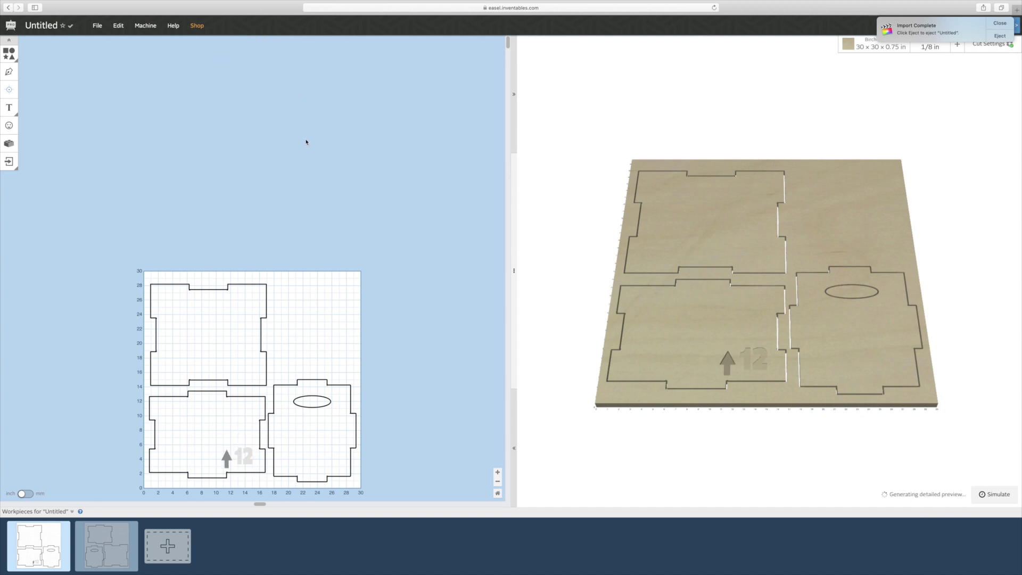
left_click(225, 455)
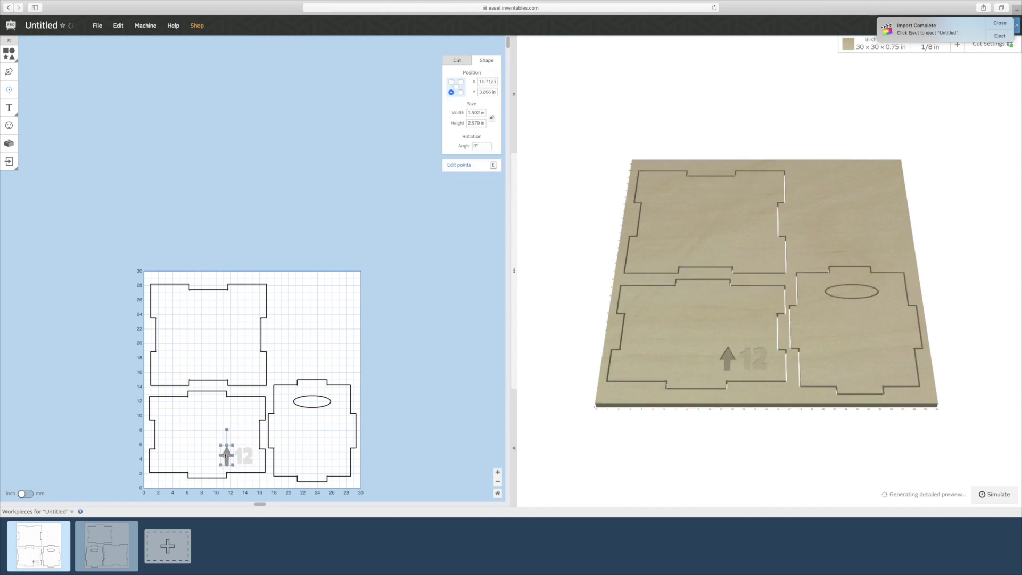
left_click(245, 455)
left_click(456, 60)
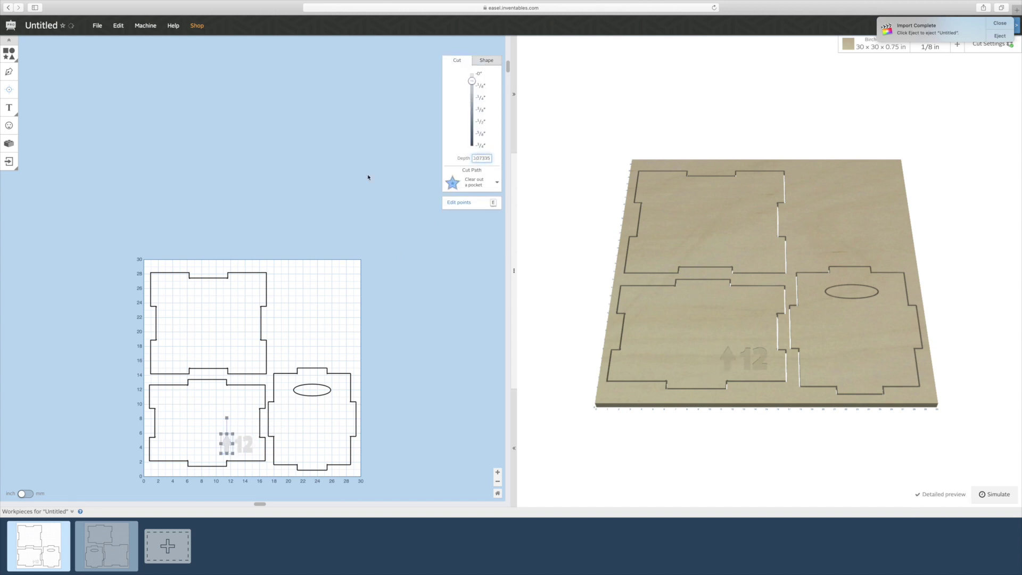
Copy the arrow and number onto the panel with the ellipse and change the copied text to 14.
left_click(244, 444, "shift")
double_click(338, 452)
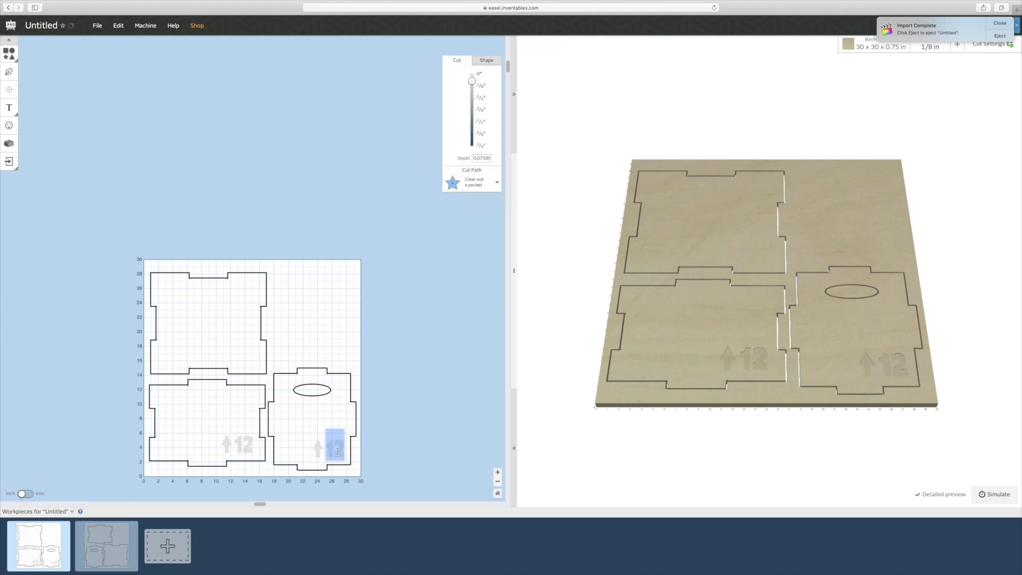
type("14")
left_click(374, 365)
Copy the arrow and number onto the upper-left panel, rotated 90°, with the text changed to 16, near its upper right corner.
left_click(325, 424)
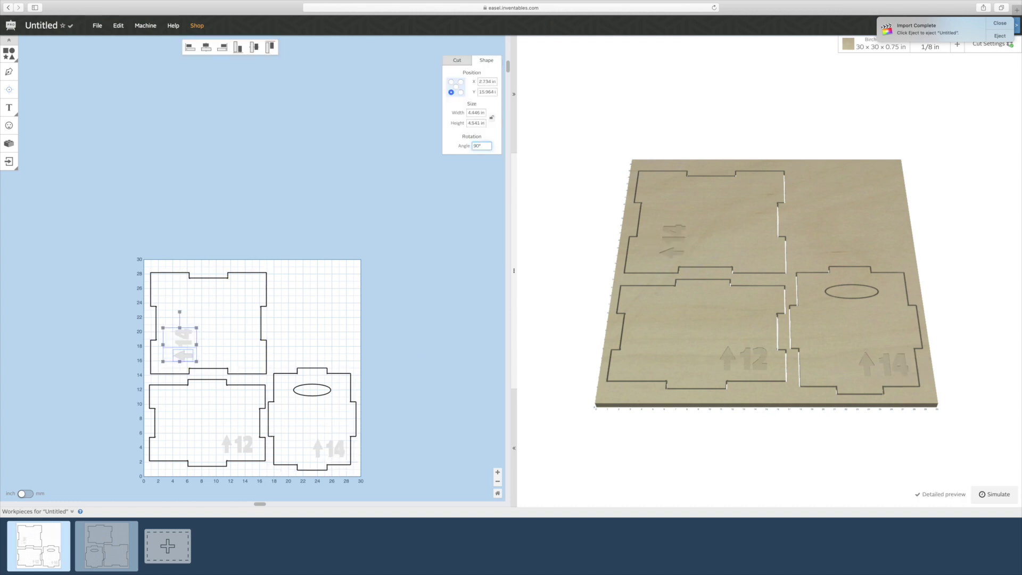
left_click_drag(242, 301, 247, 299)
left_click(245, 244)
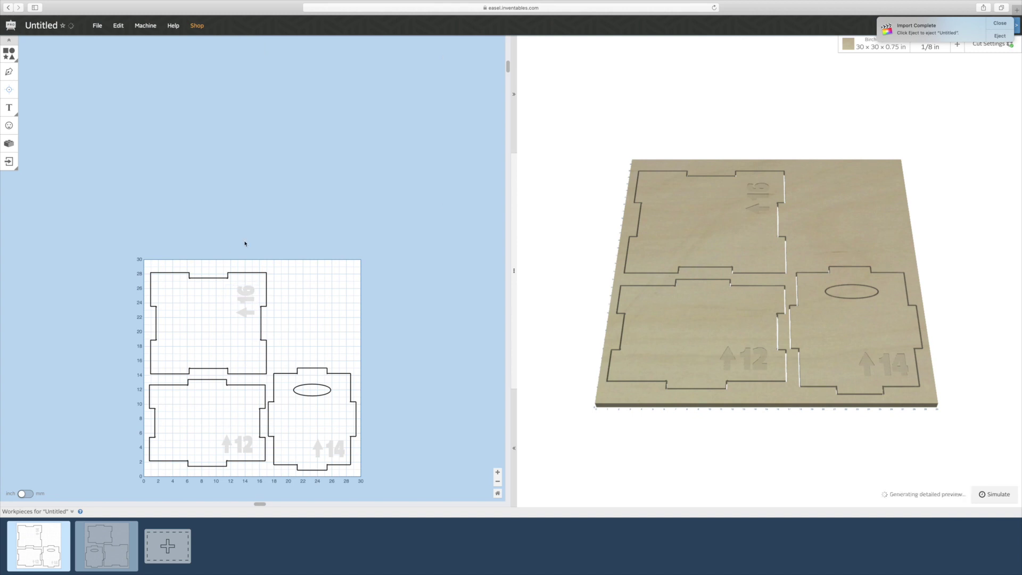
Check the dimensions of the first workpiece's panels and the ellipse's cut settings.
left_click(93, 542)
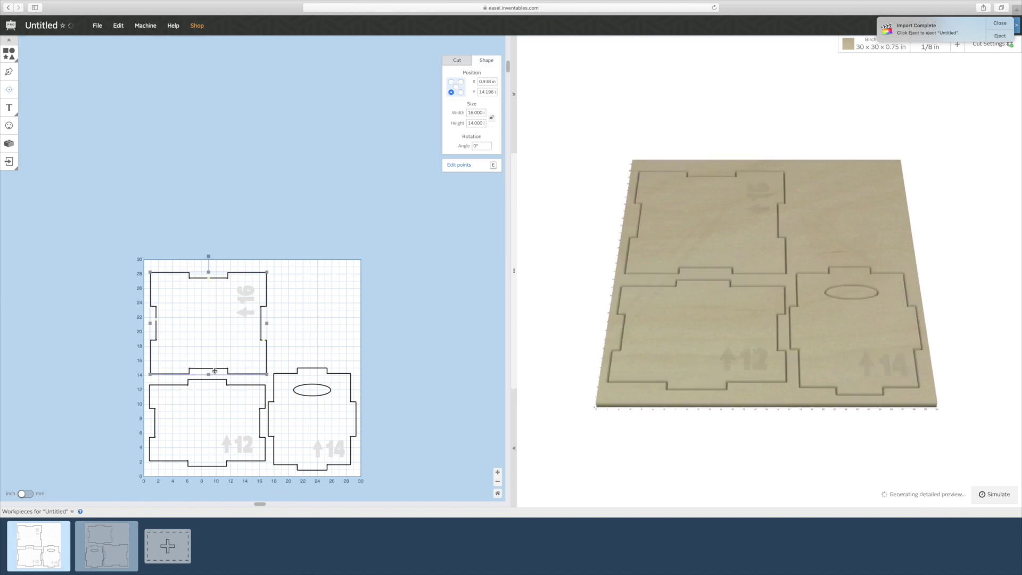
left_click(196, 406)
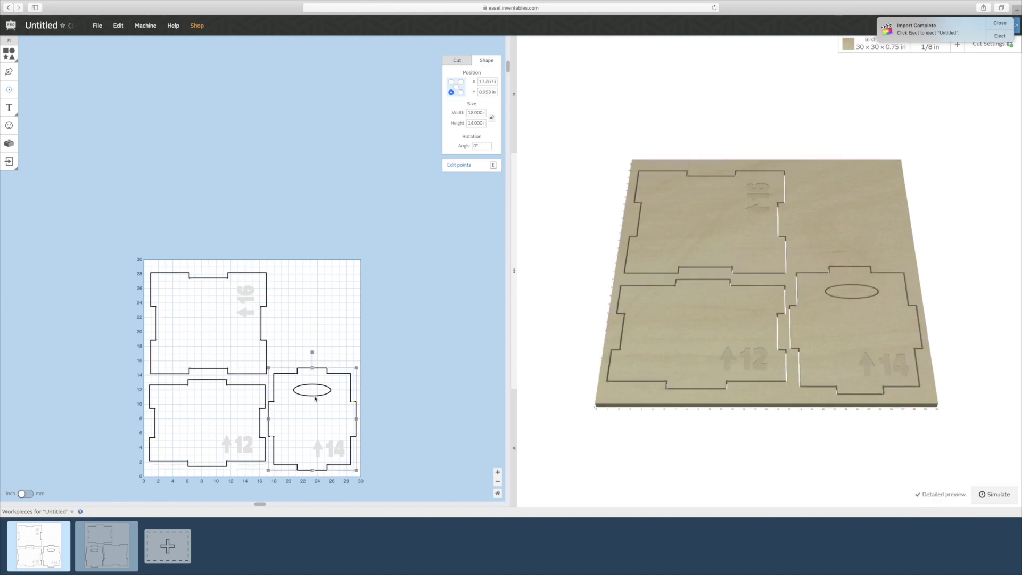
left_click(92, 539)
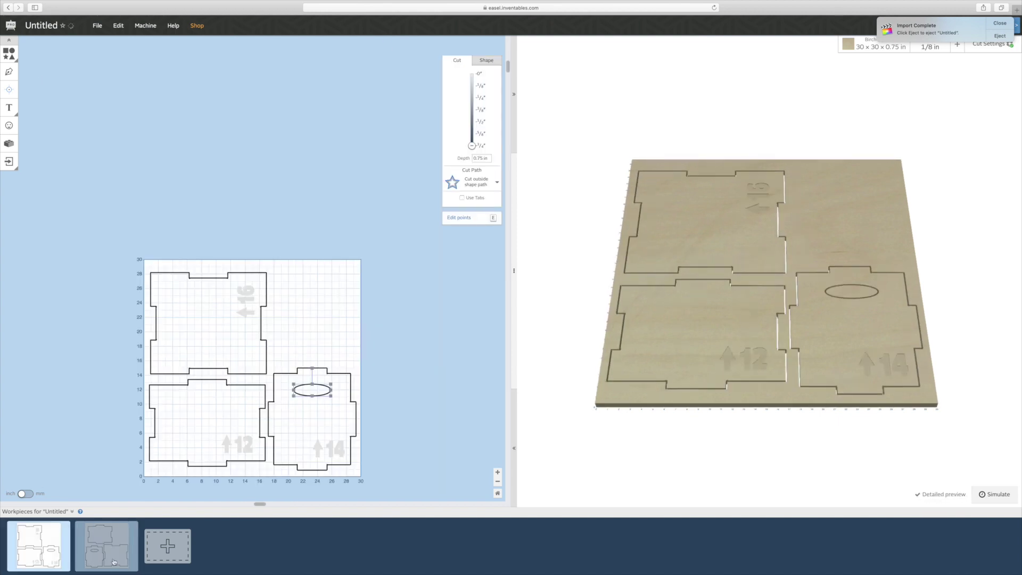